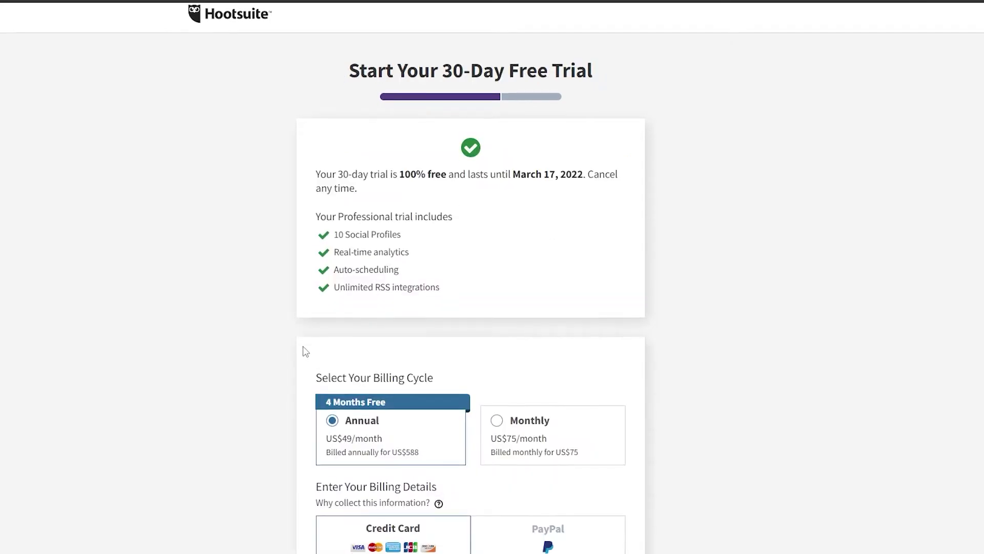
{"action": "scroll", "coordinate": [304, 351], "scroll_direction": "down", "scroll_amount": 3}
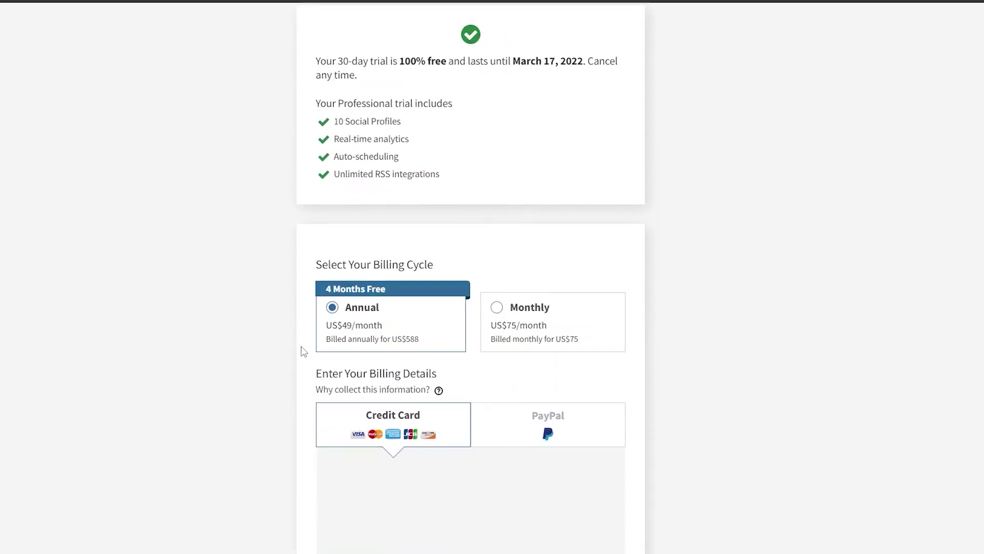
{"action": "scroll", "coordinate": [493, 346], "scroll_direction": "down", "scroll_amount": 3}
{"action": "scroll", "coordinate": [493, 385], "scroll_direction": "down", "scroll_amount": 3}
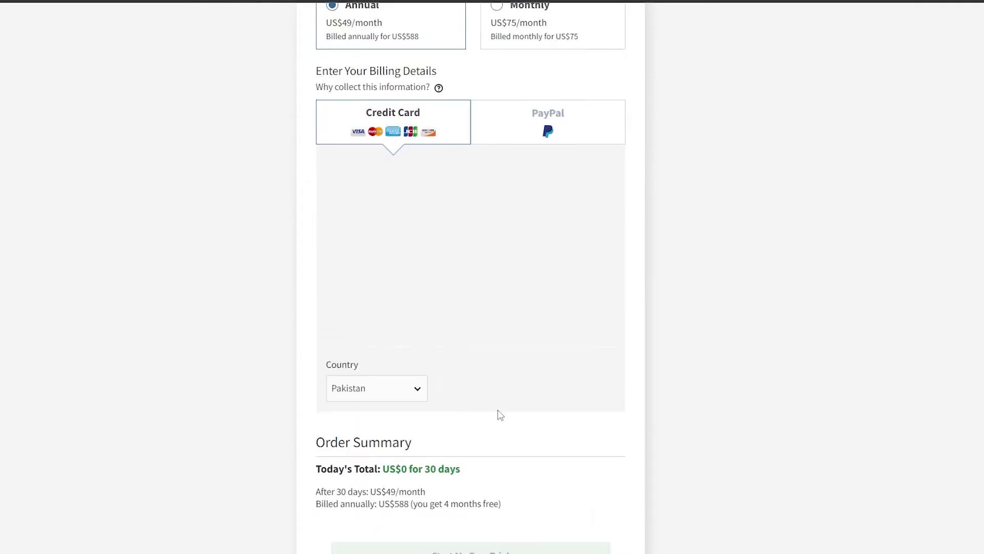
{"action": "scroll", "coordinate": [477, 451], "scroll_direction": "up", "scroll_amount": 5}
{"action": "scroll", "coordinate": [539, 231], "scroll_direction": "up", "scroll_amount": 4}
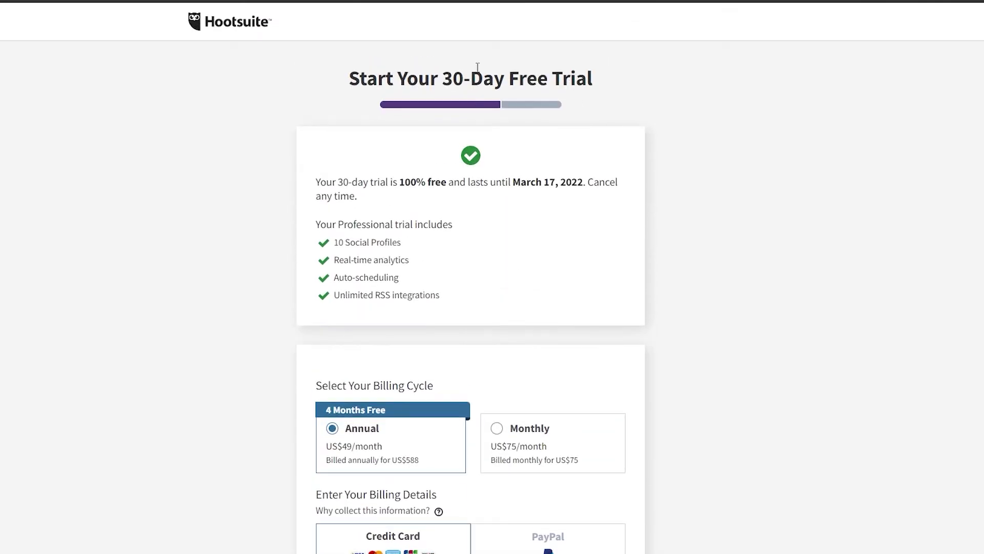
{"action": "scroll", "coordinate": [448, 195], "scroll_direction": "down", "scroll_amount": 1}
{"action": "scroll", "coordinate": [462, 230], "scroll_direction": "down", "scroll_amount": 4}
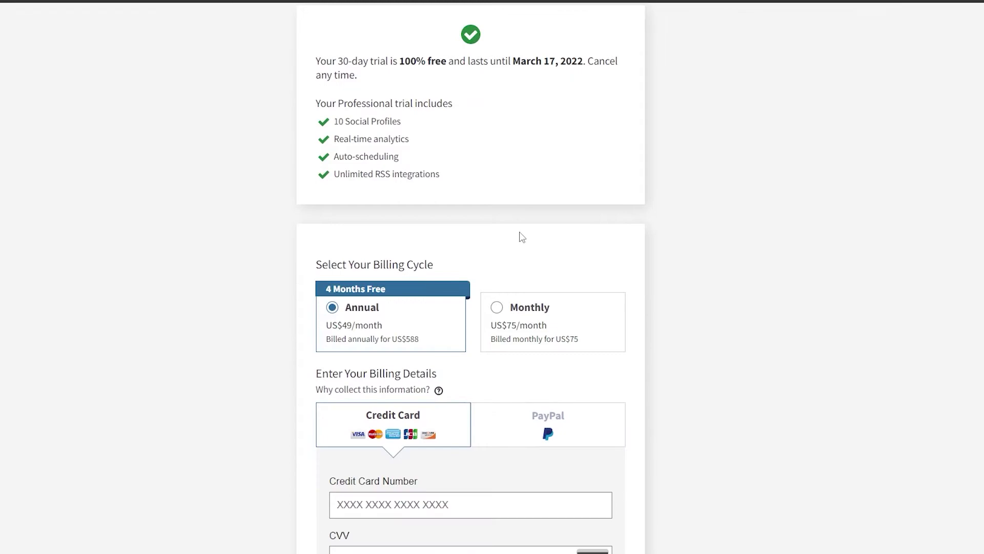
{"action": "scroll", "coordinate": [524, 231], "scroll_direction": "down", "scroll_amount": 3}
{"action": "scroll", "coordinate": [540, 276], "scroll_direction": "down", "scroll_amount": 2}
{"action": "scroll", "coordinate": [540, 276], "scroll_direction": "down", "scroll_amount": 1}
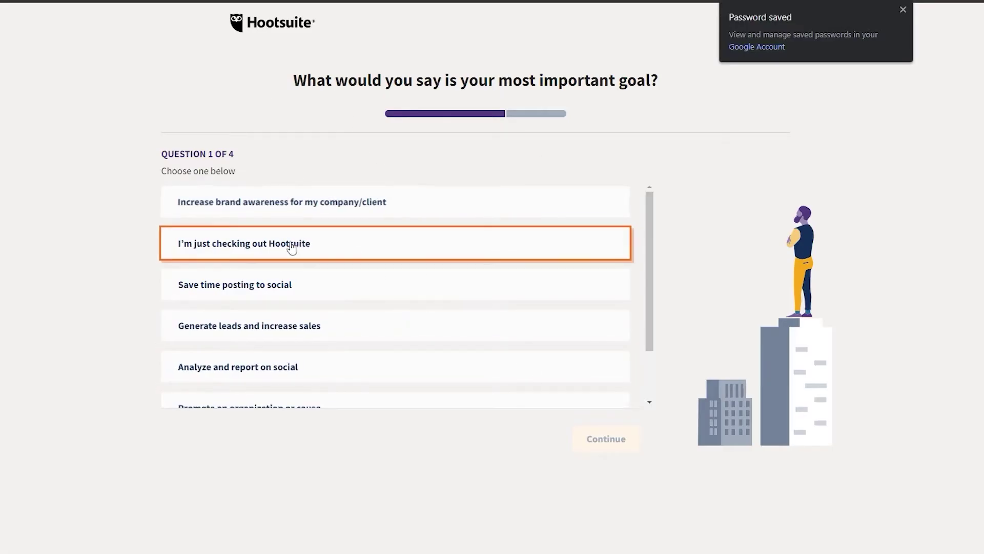
{"action": "scroll", "coordinate": [285, 262], "scroll_direction": "down", "scroll_amount": 2}
{"action": "scroll", "coordinate": [285, 308], "scroll_direction": "up", "scroll_amount": 2}
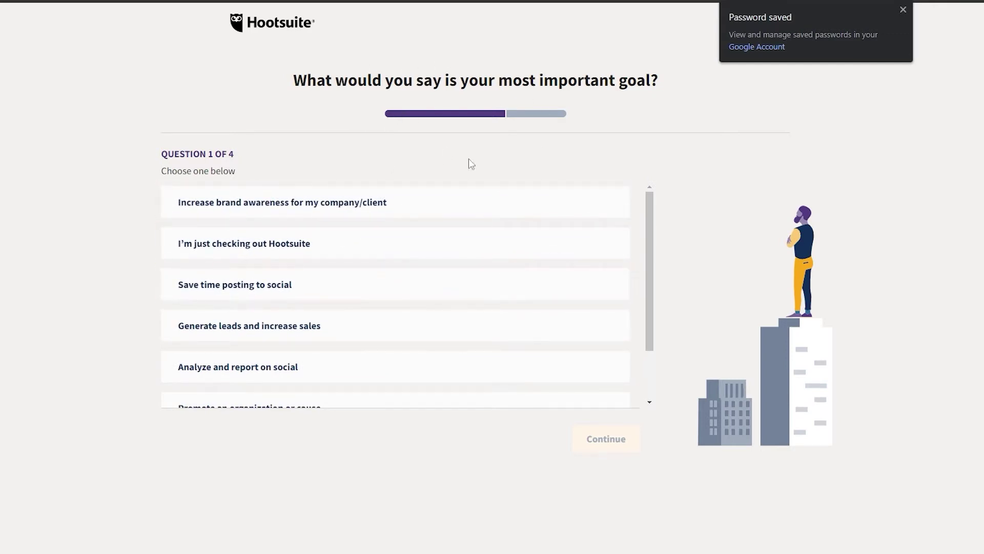
{"action": "scroll", "coordinate": [295, 321], "scroll_direction": "down", "scroll_amount": 2}
Answer the goal question with 'Promote an organization or cause' and the second question with Other.
{"action": "left_click", "coordinate": [324, 341]}
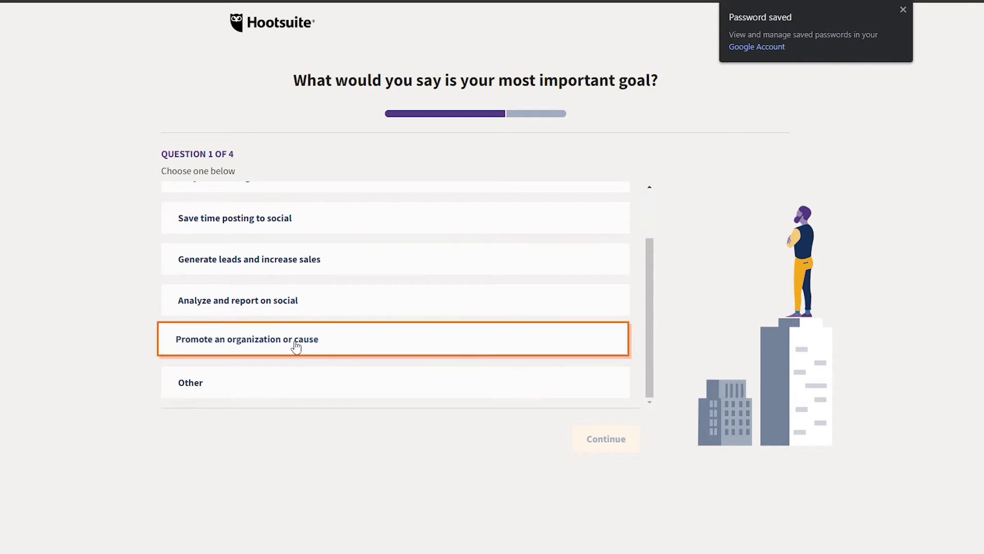
{"action": "left_click", "coordinate": [453, 392]}
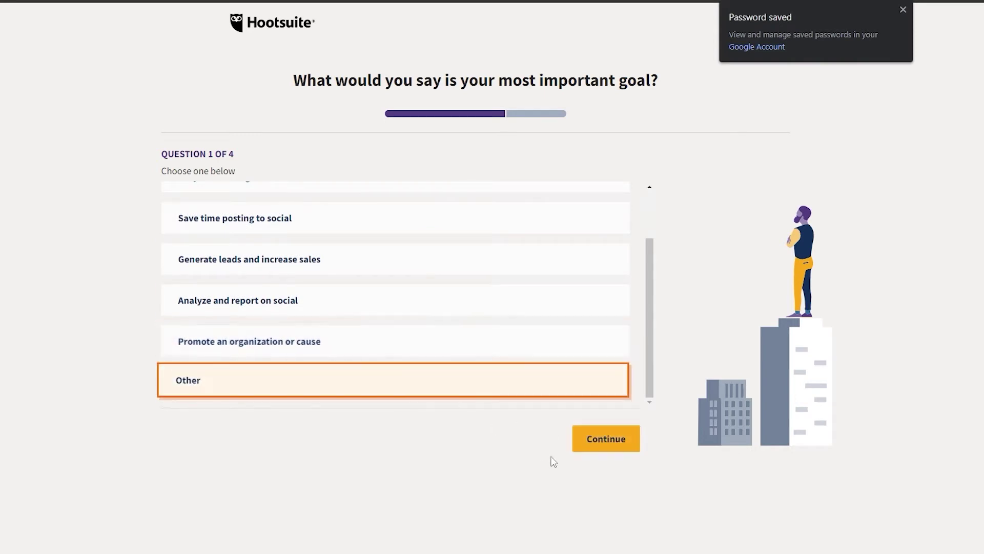
{"action": "left_click", "coordinate": [592, 442]}
{"action": "left_click", "coordinate": [281, 327]}
Choose Other for both the industry and role questions to finish the questionnaire.
{"action": "left_click", "coordinate": [606, 439]}
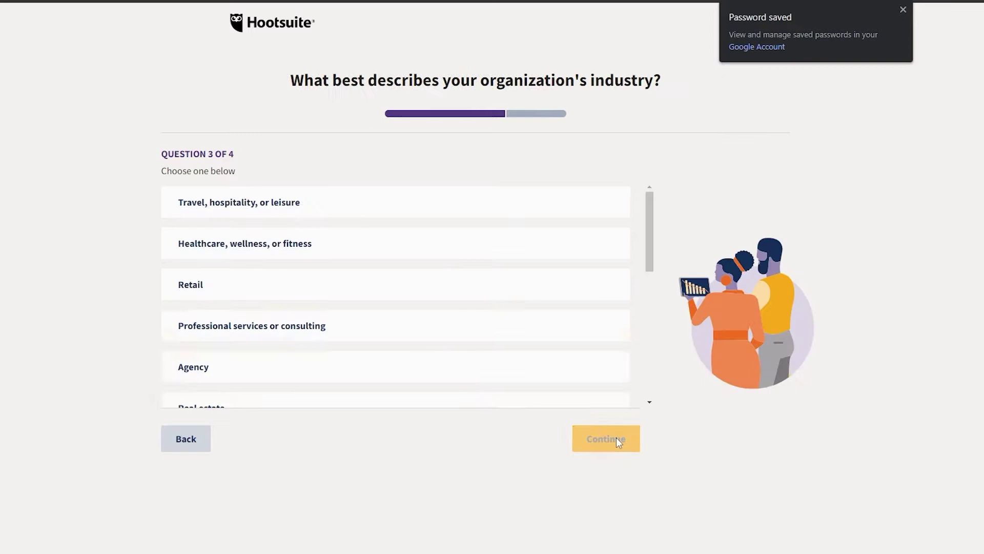
{"action": "scroll", "coordinate": [352, 380], "scroll_direction": "down", "scroll_amount": 3}
{"action": "scroll", "coordinate": [323, 377], "scroll_direction": "down", "scroll_amount": 3}
{"action": "left_click", "coordinate": [323, 380]}
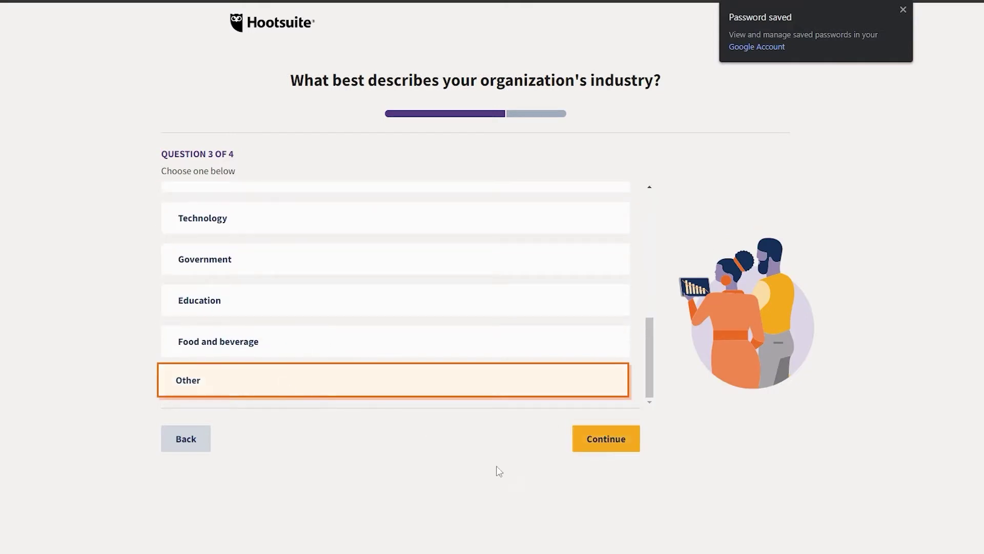
{"action": "left_click", "coordinate": [606, 438]}
{"action": "scroll", "coordinate": [354, 293], "scroll_direction": "down", "scroll_amount": 3}
{"action": "left_click", "coordinate": [437, 382]}
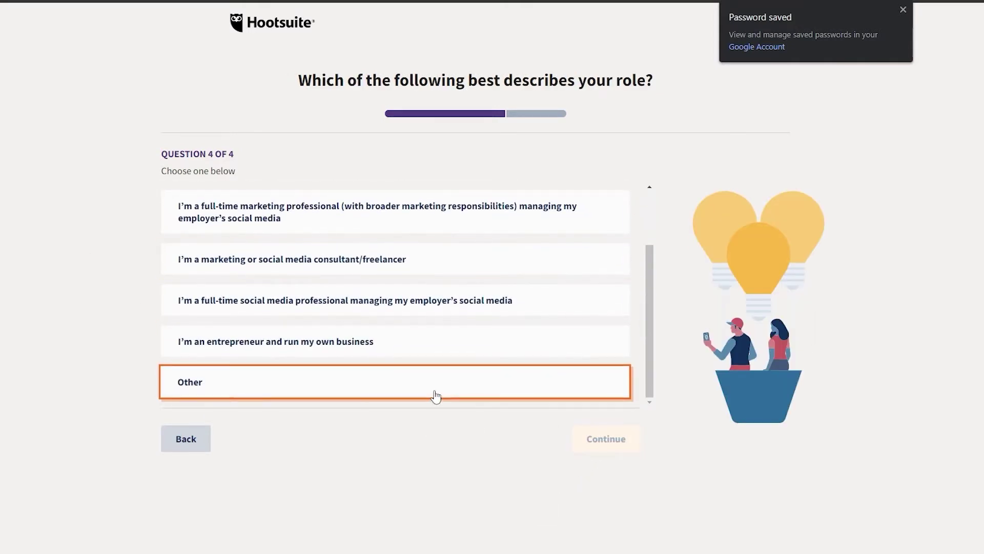
{"action": "left_click", "coordinate": [606, 439]}
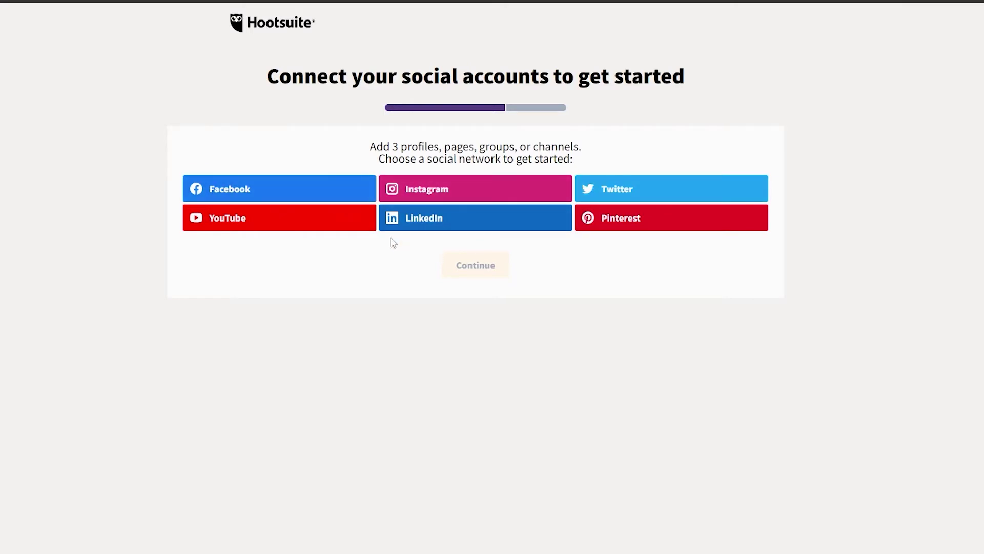
Connect Twitter and Instagram with limited access, then skip adding more accounts for now.
{"action": "left_click", "coordinate": [617, 191]}
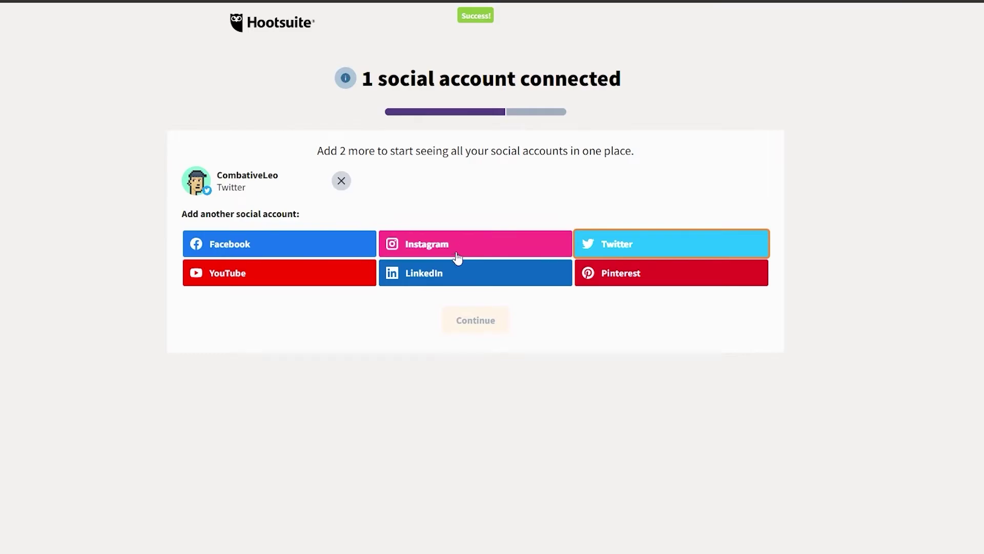
{"action": "left_click", "coordinate": [456, 256]}
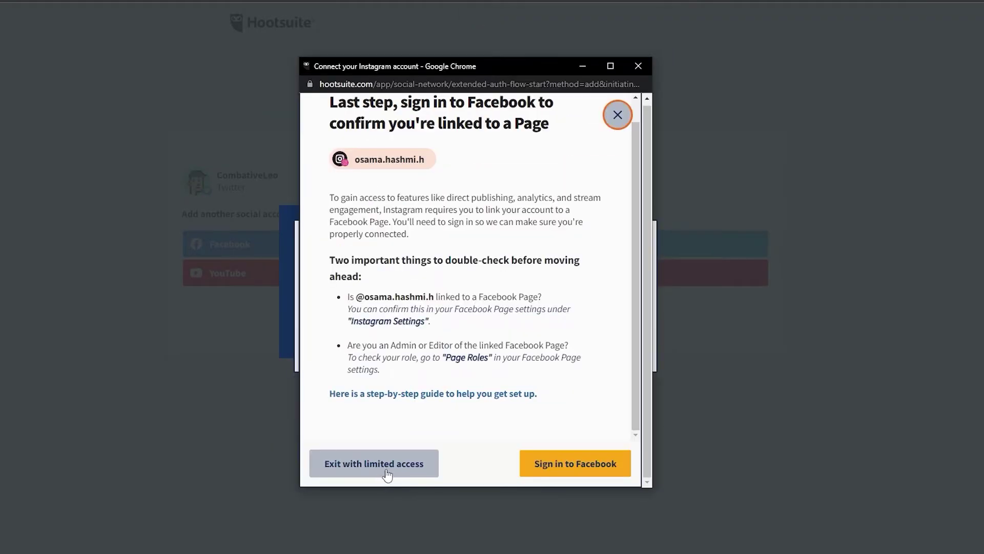
{"action": "left_click", "coordinate": [401, 471]}
{"action": "left_click", "coordinate": [581, 464]}
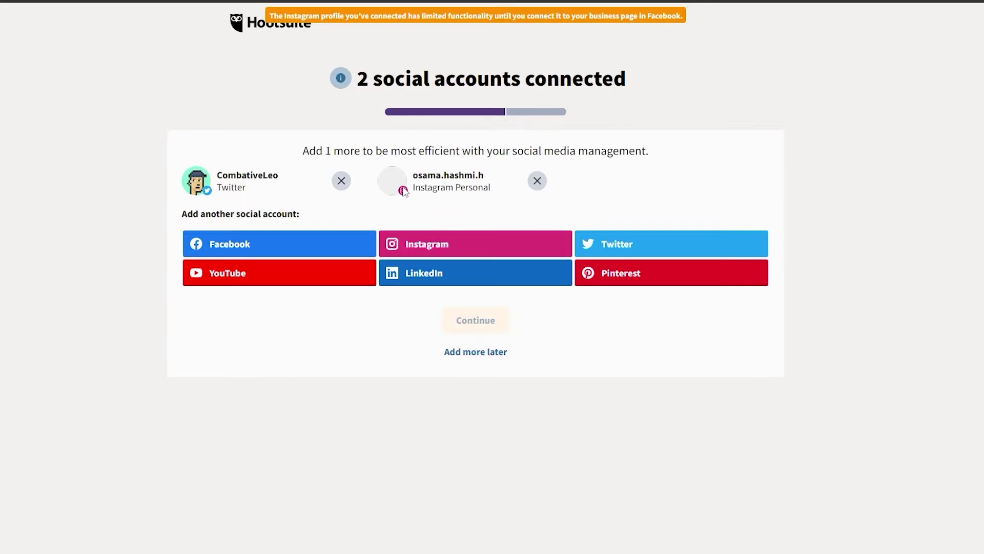
{"action": "left_click", "coordinate": [296, 244]}
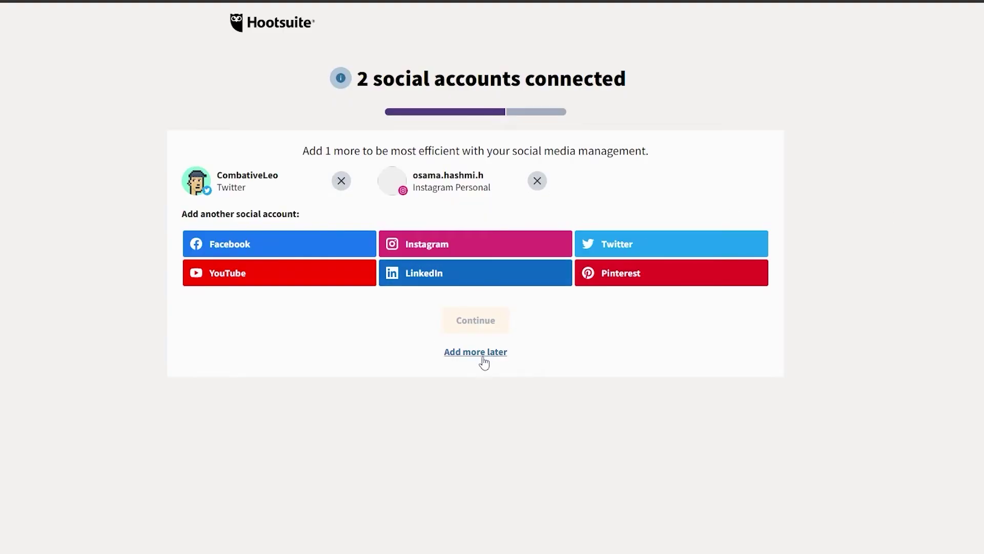
{"action": "left_click", "coordinate": [483, 355]}
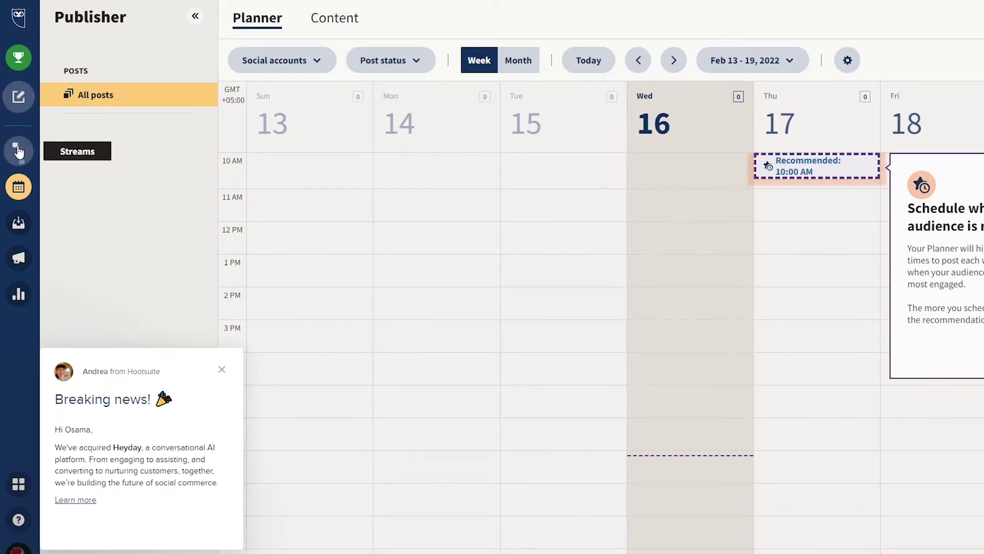
Open the Streams dashboard, dismiss its welcome message, and switch to the Instagram board.
{"action": "left_click", "coordinate": [18, 151]}
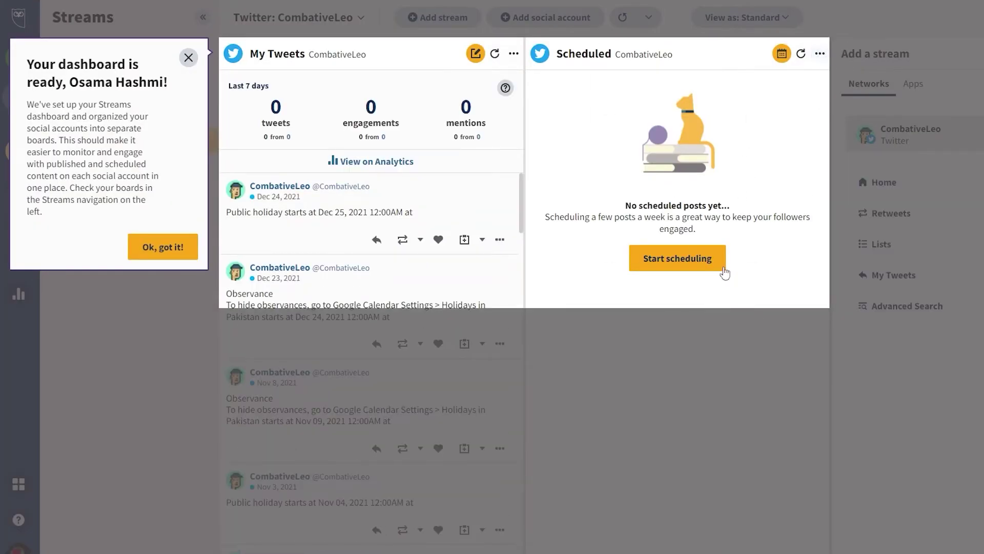
{"action": "left_click", "coordinate": [187, 57]}
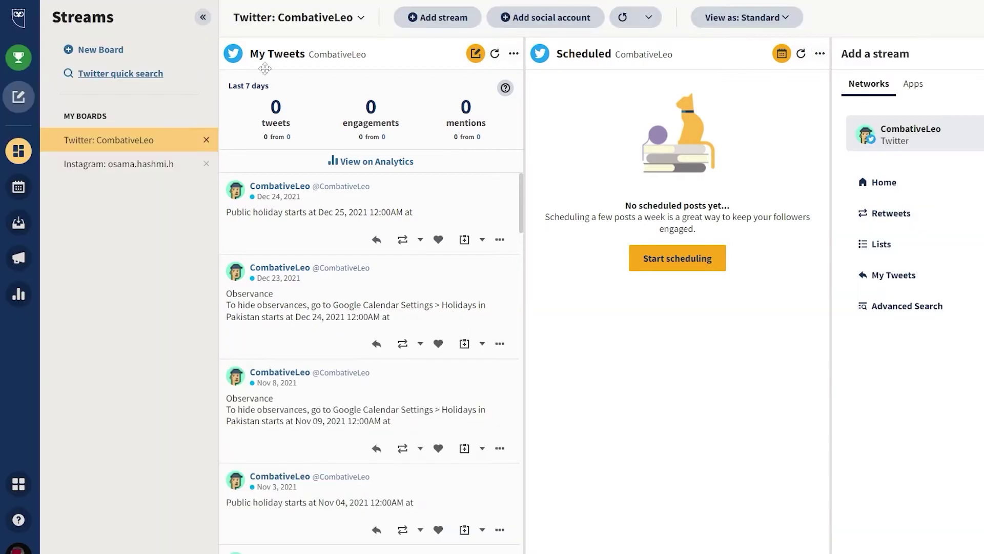
{"action": "scroll", "coordinate": [468, 254], "scroll_direction": "down", "scroll_amount": 1}
{"action": "scroll", "coordinate": [468, 254], "scroll_direction": "down", "scroll_amount": 2}
{"action": "scroll", "coordinate": [467, 254], "scroll_direction": "down", "scroll_amount": 2}
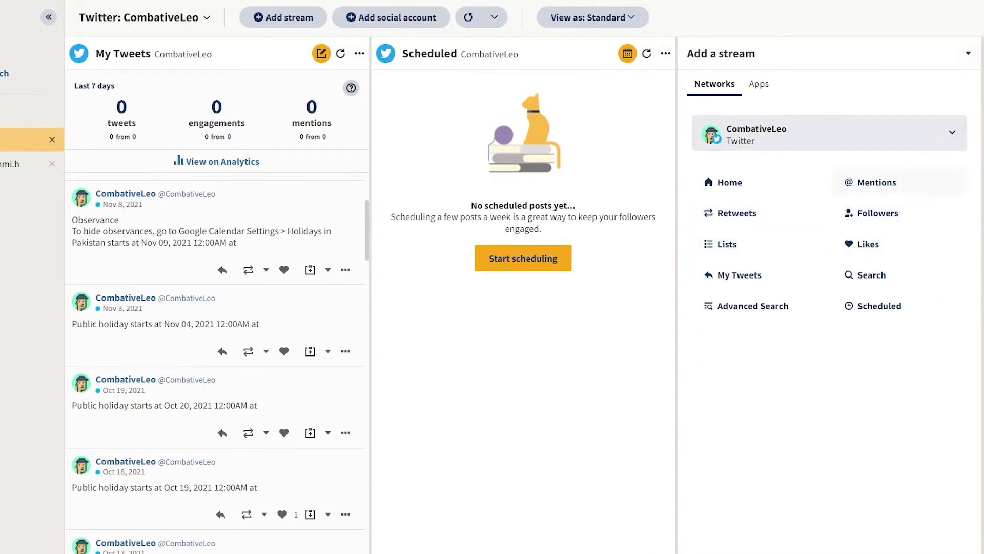
{"action": "left_click", "coordinate": [115, 164]}
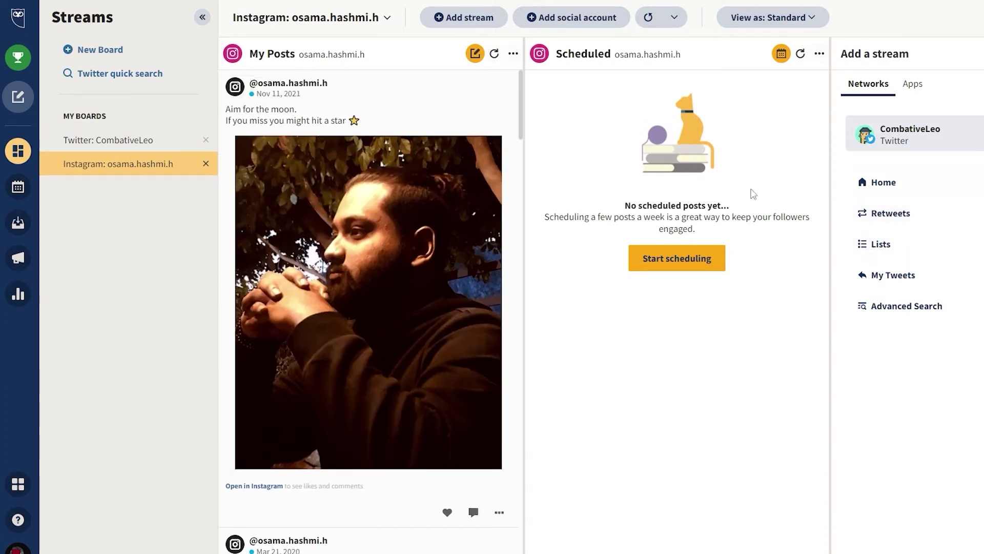
Start a new post addressed to both the Twitter and Instagram accounts.
{"action": "left_click", "coordinate": [16, 101]}
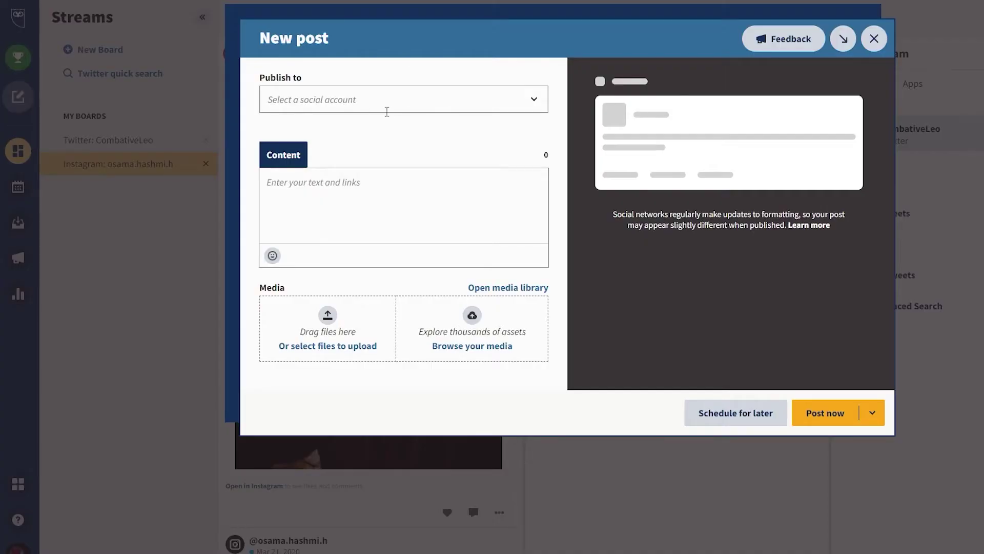
{"action": "left_click", "coordinate": [386, 99]}
{"action": "left_click", "coordinate": [308, 156]}
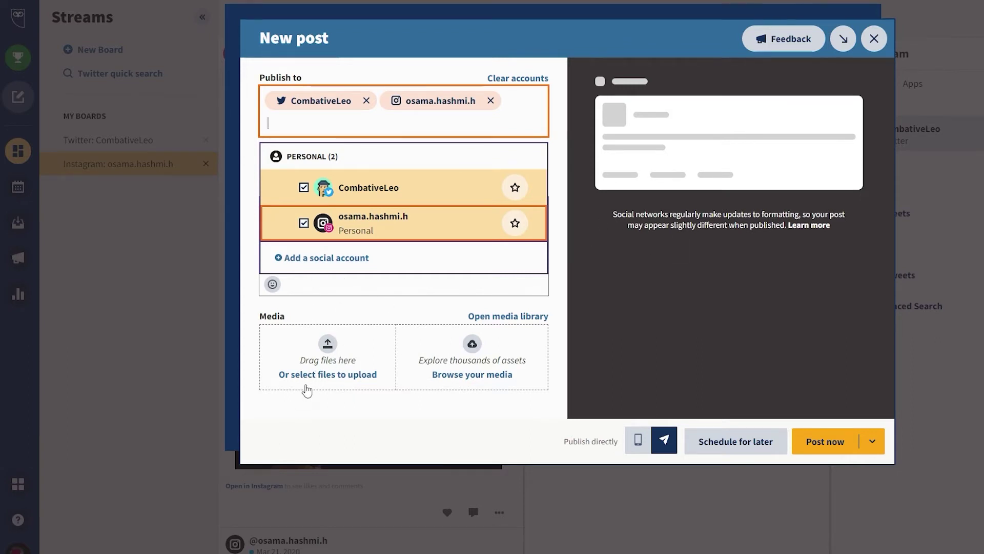
Upload the 'Untitled design' image from the computer to the post.
{"action": "left_click", "coordinate": [328, 376]}
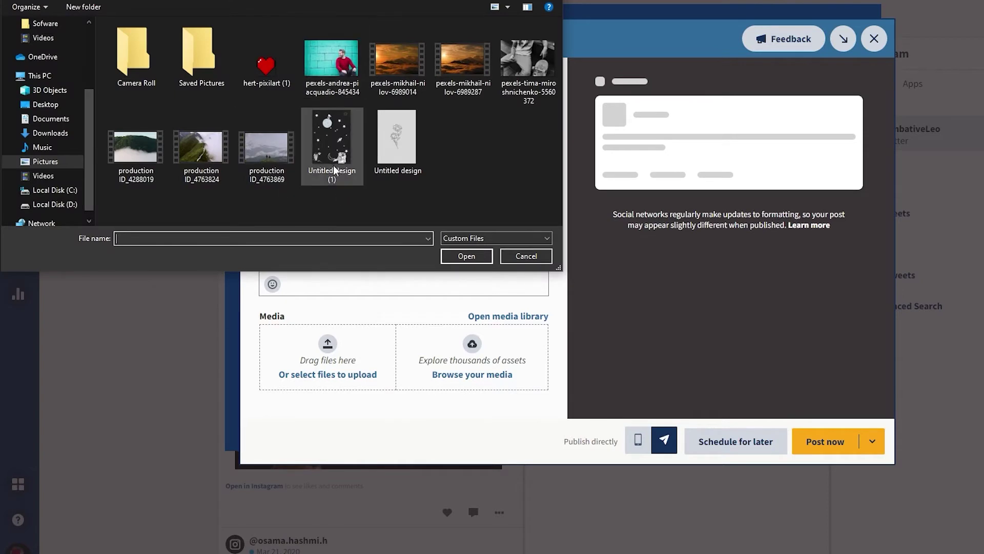
{"action": "left_click", "coordinate": [397, 162]}
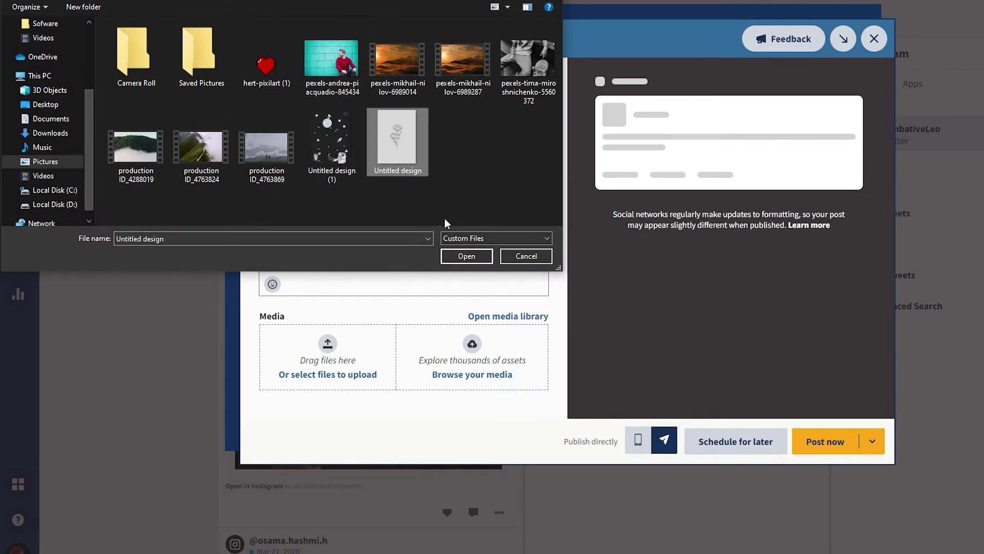
{"action": "left_click", "coordinate": [466, 256]}
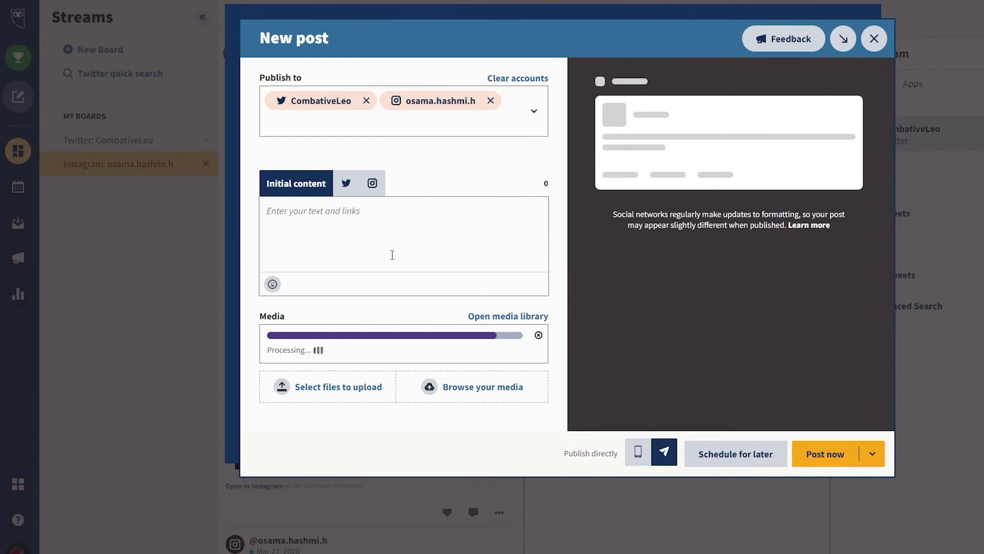
{"action": "left_click", "coordinate": [378, 255]}
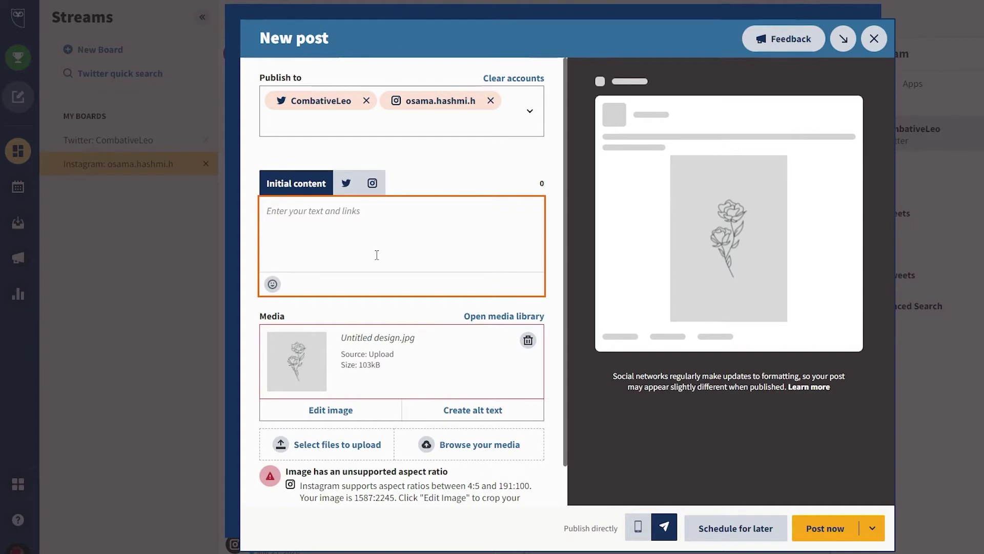
{"action": "type", "text": "Beautiful"}
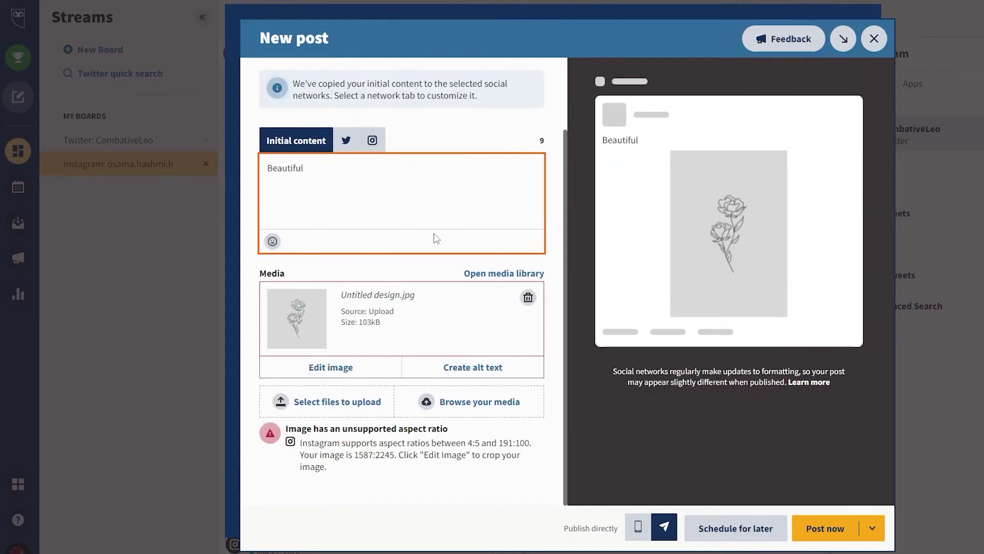
{"action": "scroll", "coordinate": [435, 239], "scroll_direction": "up", "scroll_amount": 3}
{"action": "scroll", "coordinate": [461, 238], "scroll_direction": "down", "scroll_amount": 3}
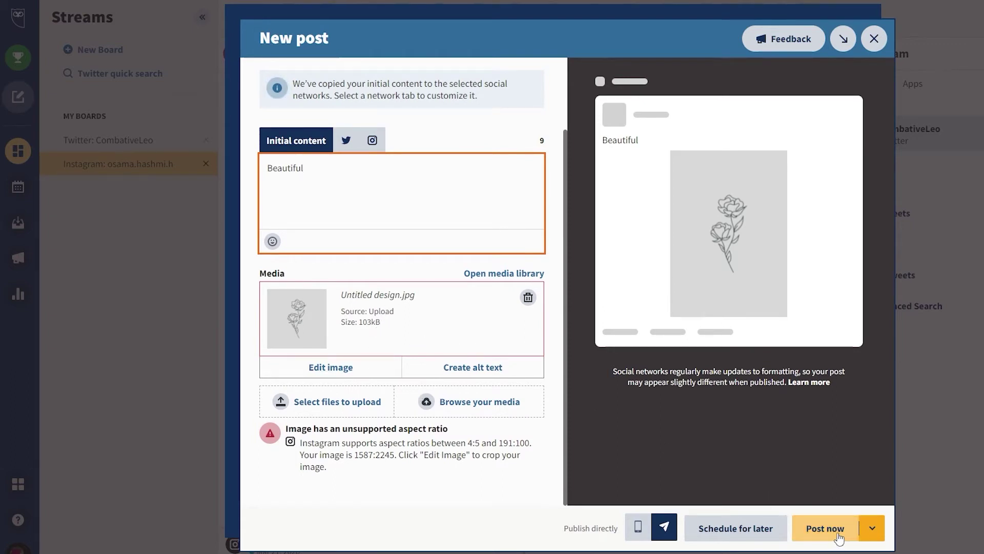
Review the posting options, try Post now, then view the post's Instagram version.
{"action": "left_click", "coordinate": [872, 528]}
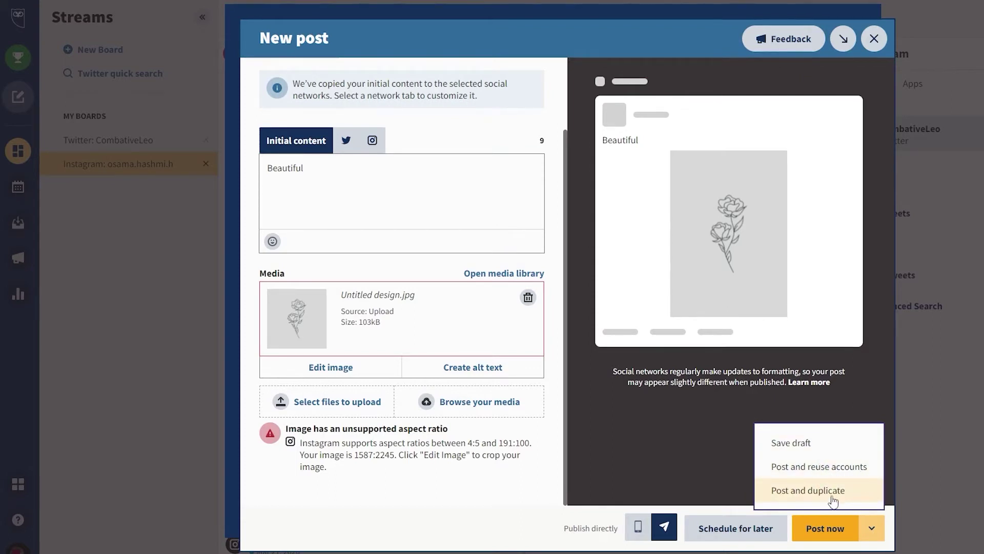
{"action": "left_click", "coordinate": [717, 547]}
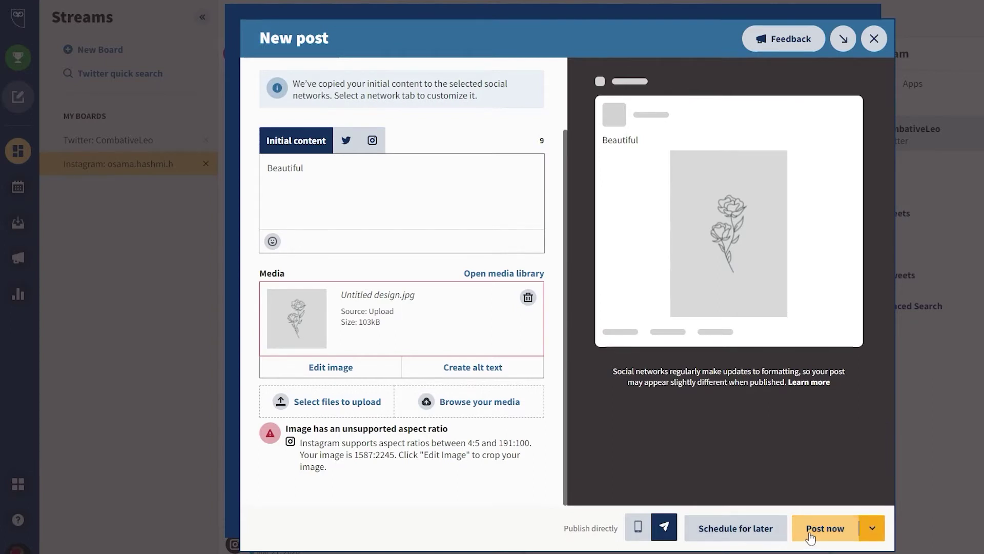
{"action": "scroll", "coordinate": [462, 412], "scroll_direction": "up", "scroll_amount": 3}
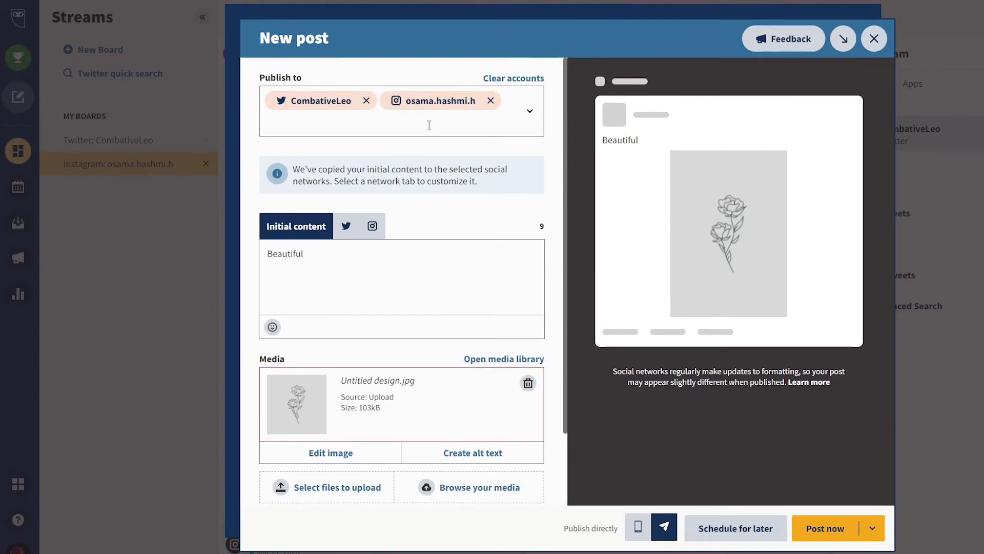
{"action": "left_click", "coordinate": [822, 528]}
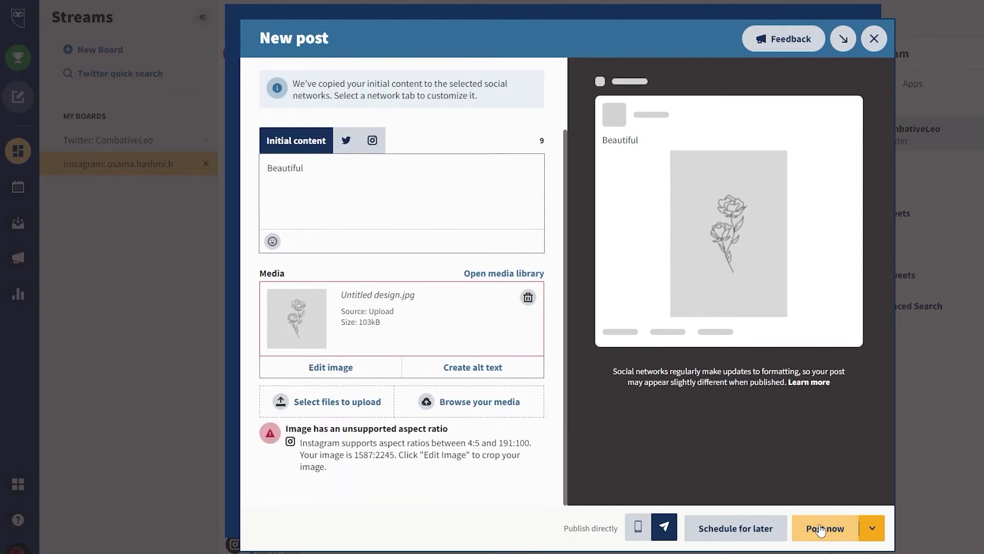
{"action": "left_click", "coordinate": [372, 141]}
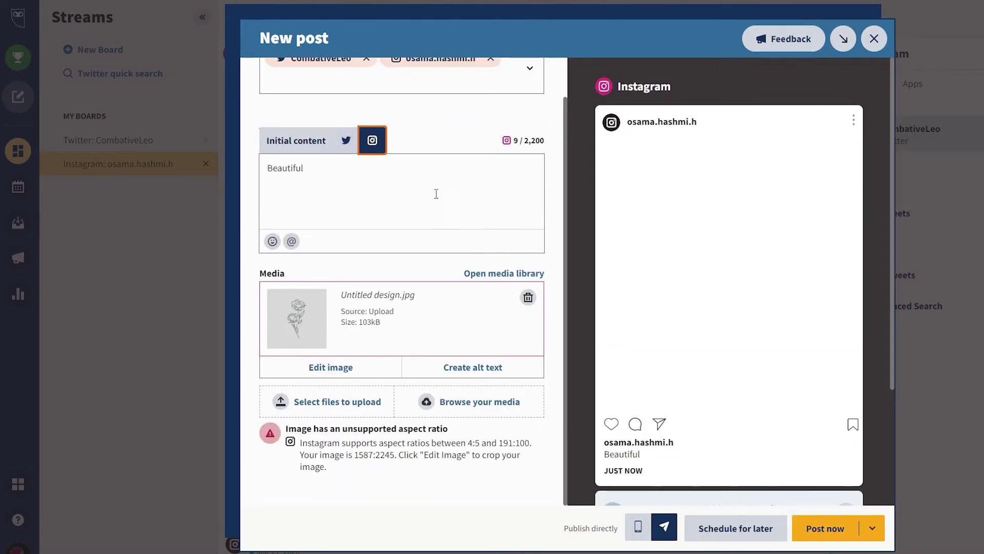
{"action": "scroll", "coordinate": [822, 220], "scroll_direction": "down", "scroll_amount": 2}
{"action": "scroll", "coordinate": [823, 221], "scroll_direction": "up", "scroll_amount": 2}
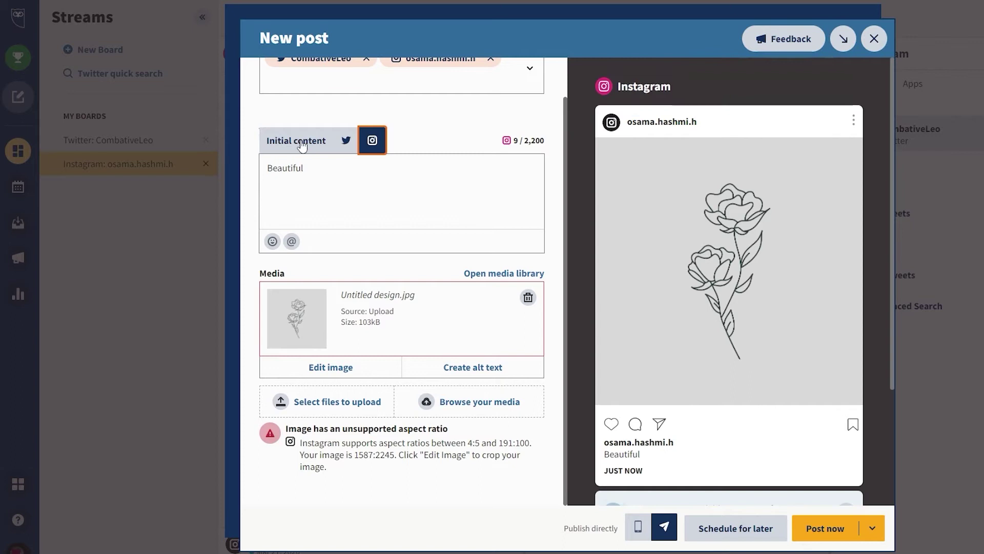
Preview the rose-image post with caption 'Beautiful' in its Twitter version.
{"action": "left_click", "coordinate": [346, 141]}
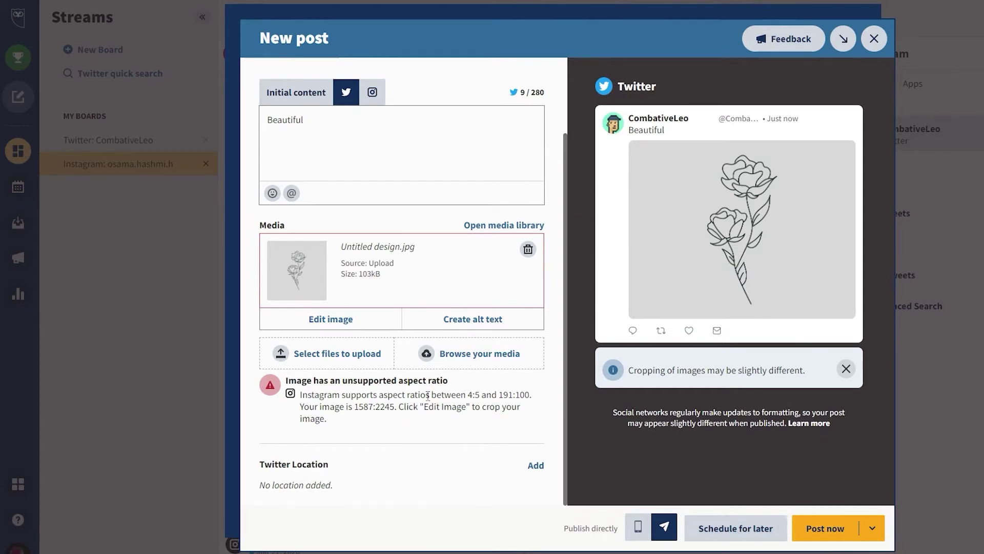
{"action": "scroll", "coordinate": [482, 400], "scroll_direction": "up", "scroll_amount": 2}
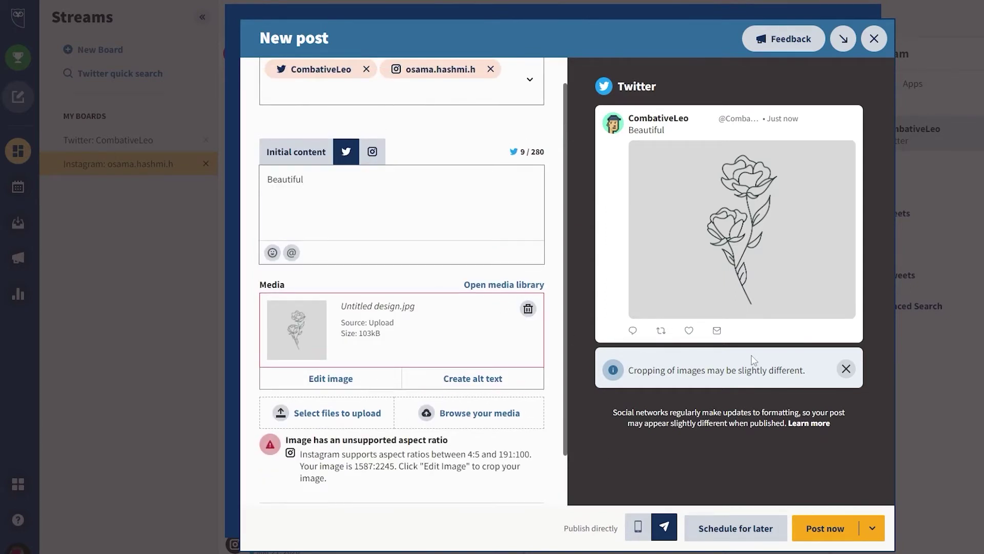
{"action": "scroll", "coordinate": [384, 346], "scroll_direction": "down", "scroll_amount": 2}
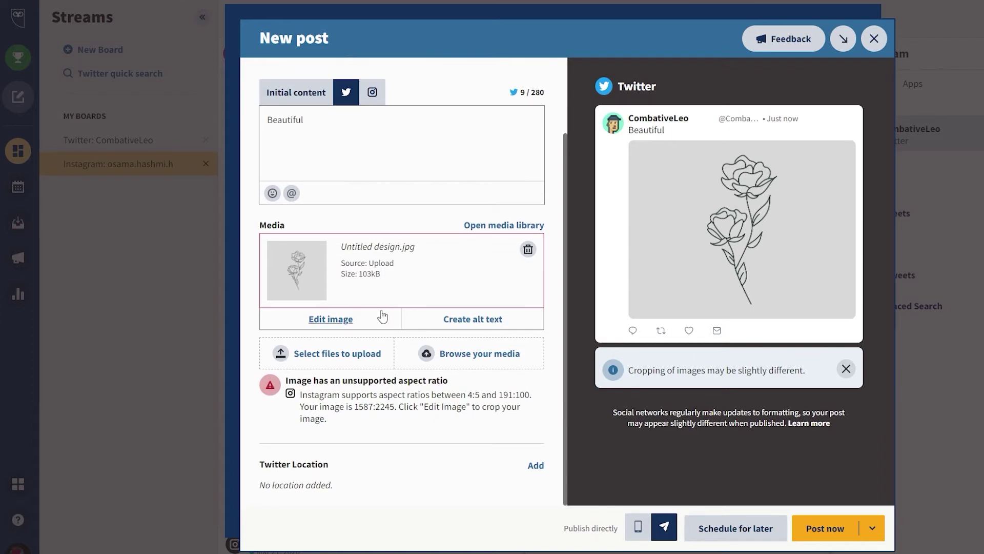
Swap the rose image for the misty teal lake photo from the free image library.
{"action": "left_click", "coordinate": [527, 248]}
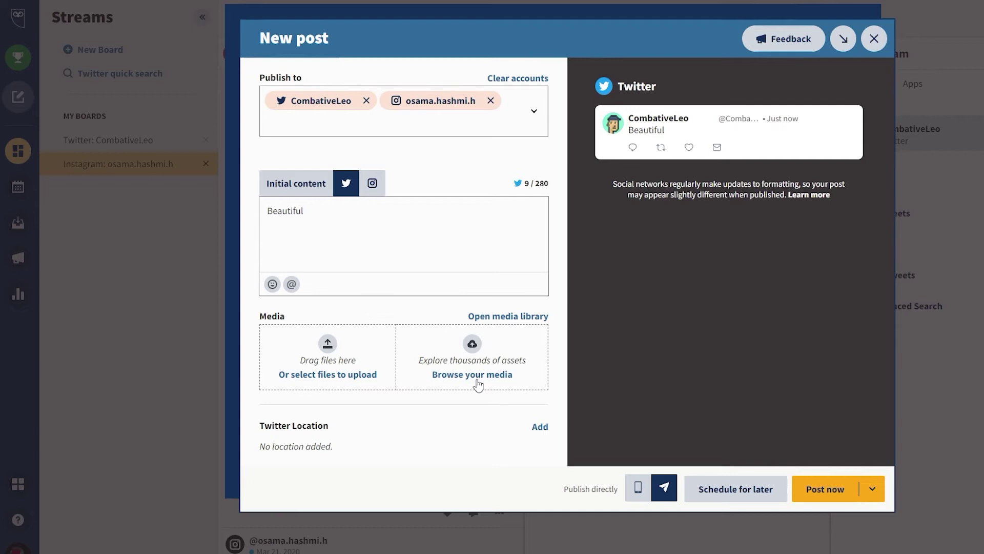
{"action": "left_click", "coordinate": [468, 377]}
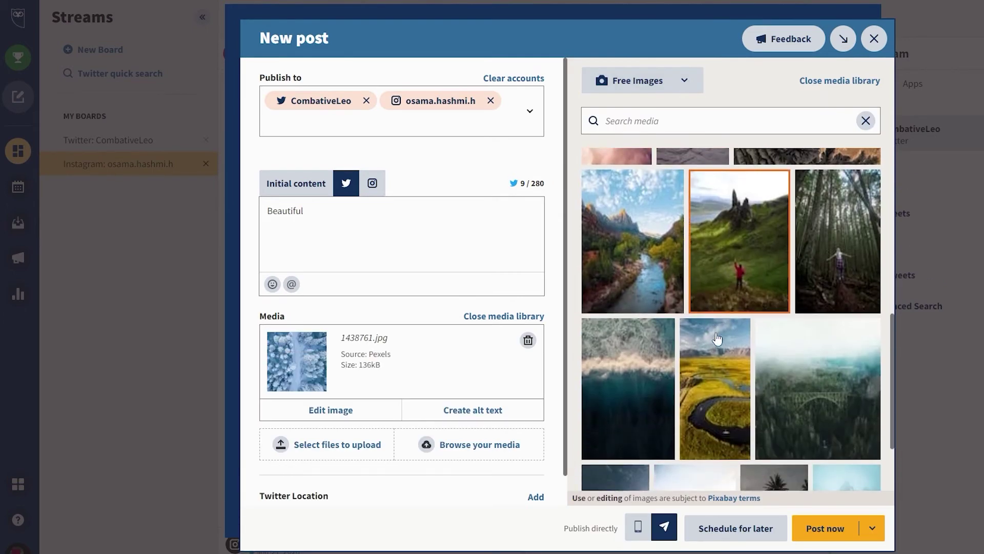
{"action": "scroll", "coordinate": [748, 344], "scroll_direction": "down", "scroll_amount": 5}
{"action": "scroll", "coordinate": [692, 308], "scroll_direction": "down", "scroll_amount": 5}
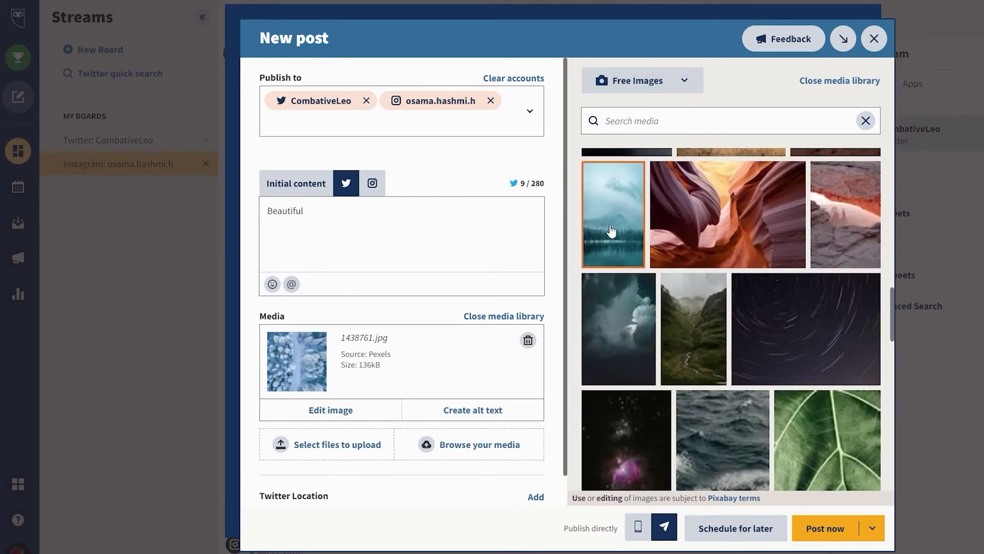
{"action": "left_click", "coordinate": [625, 240]}
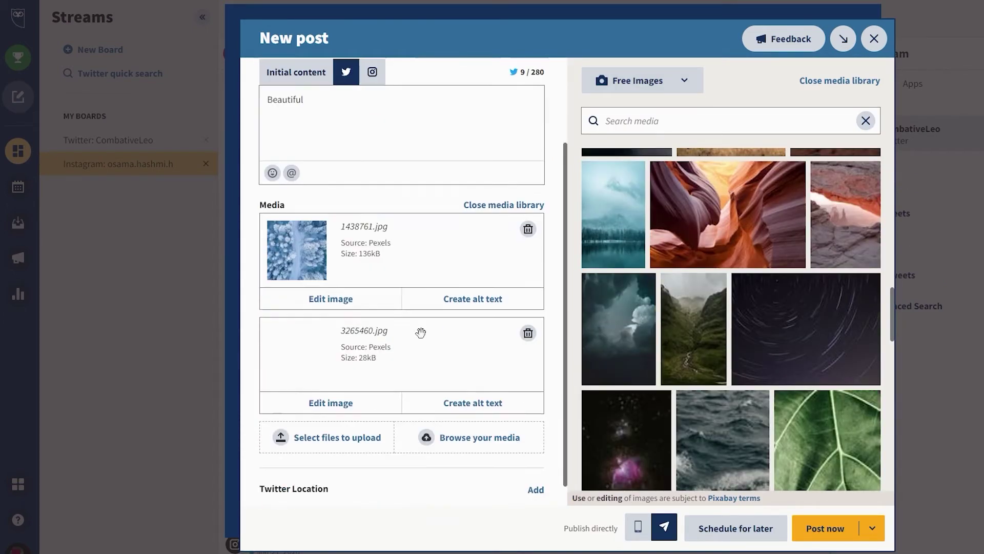
Remove the extra snowy forest image, check the Instagram version, and close the composer.
{"action": "left_click", "coordinate": [824, 529]}
{"action": "left_click", "coordinate": [568, 367]}
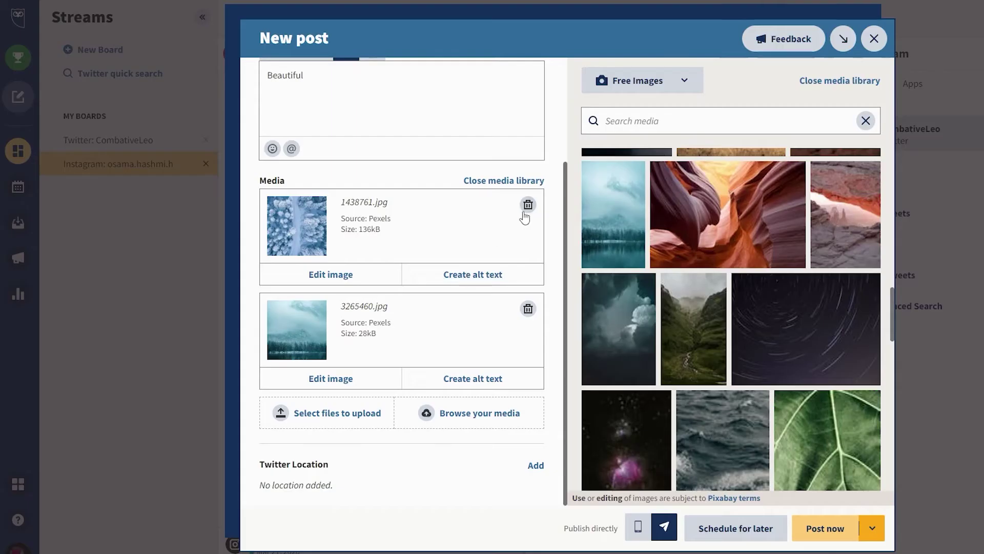
{"action": "left_click", "coordinate": [528, 204]}
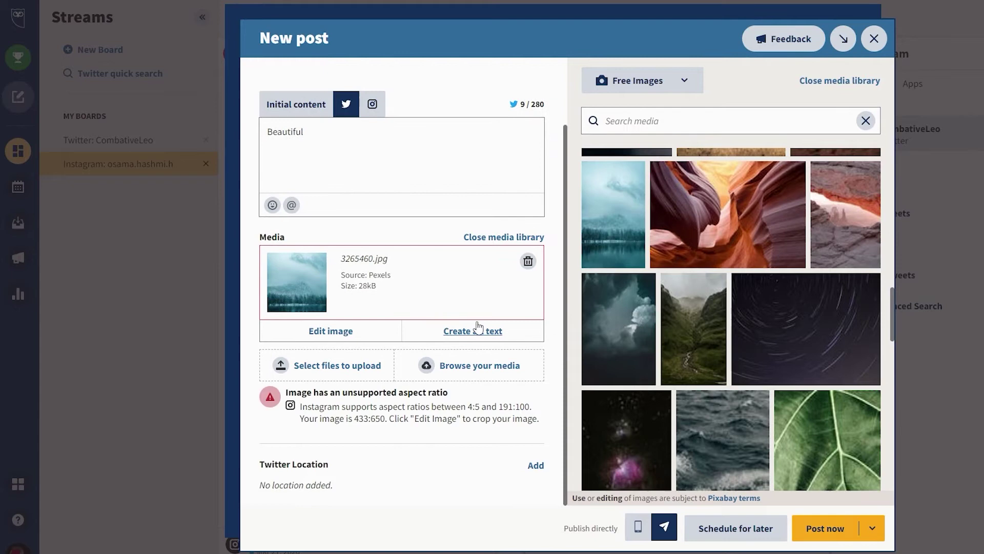
{"action": "left_click", "coordinate": [373, 151]}
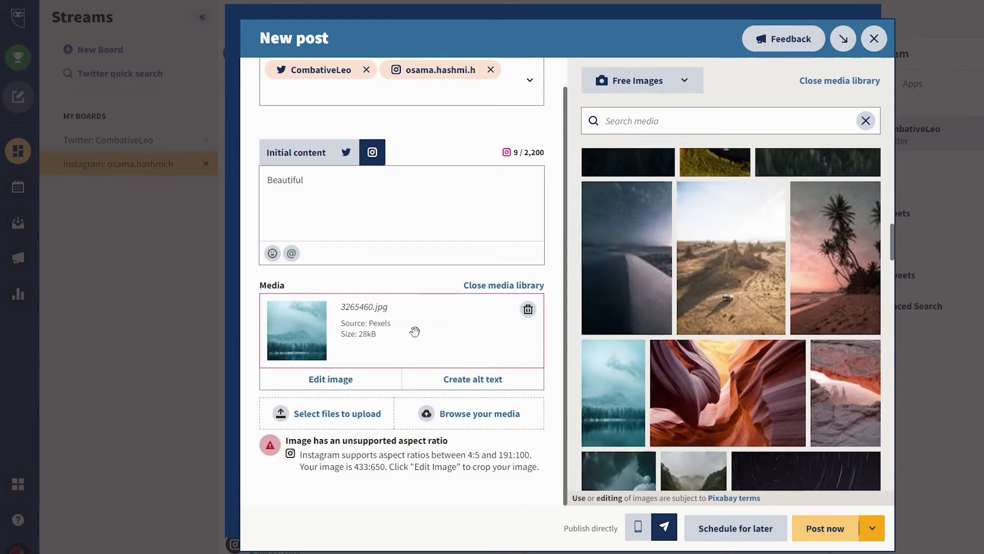
{"action": "double_click", "coordinate": [397, 466]}
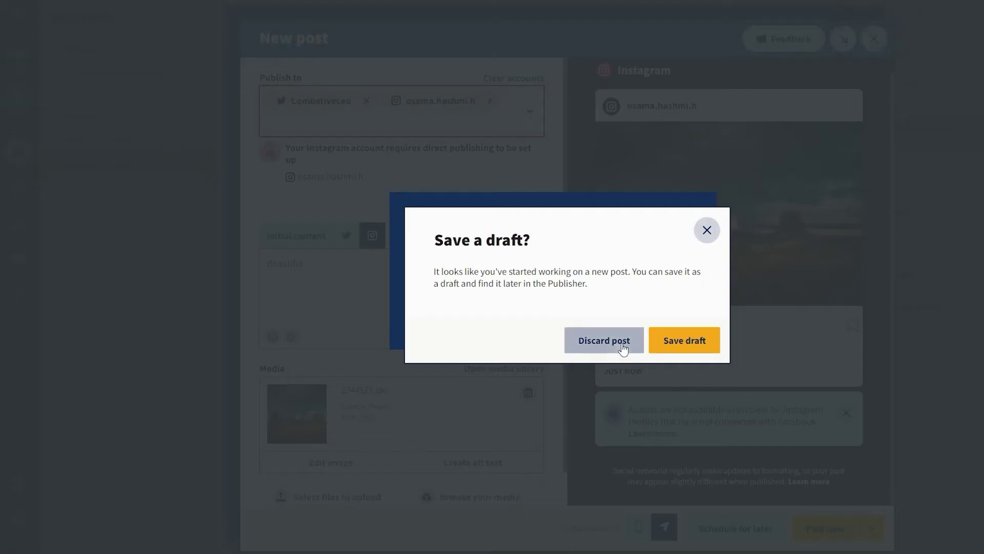
Discard the unsaved draft and check the boards list without switching boards.
{"action": "left_click", "coordinate": [604, 340]}
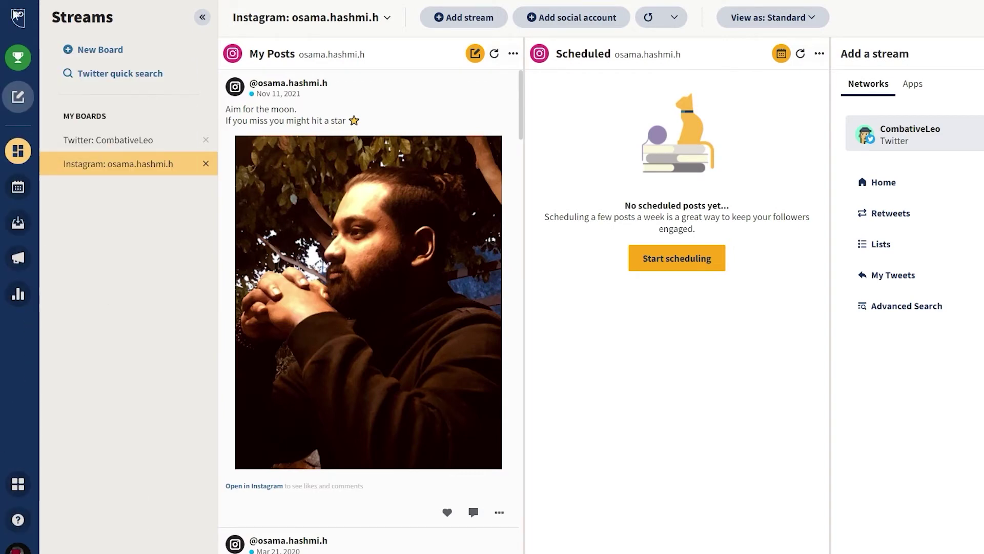
{"action": "left_click", "coordinate": [375, 18]}
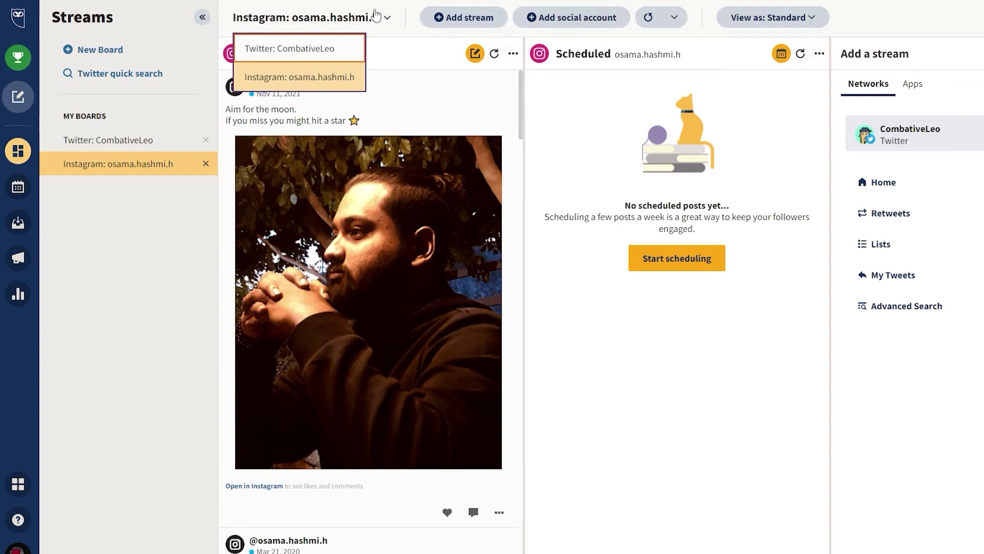
{"action": "left_click", "coordinate": [375, 17]}
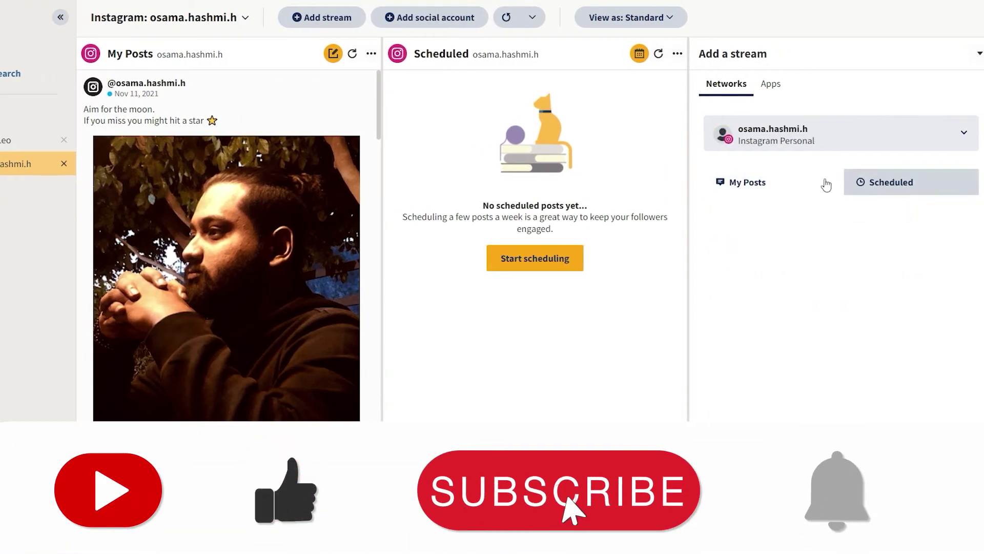
Start a fresh post for both accounts from the Scheduled stream's options menu.
{"action": "left_click", "coordinate": [677, 54]}
{"action": "left_click", "coordinate": [265, 37]}
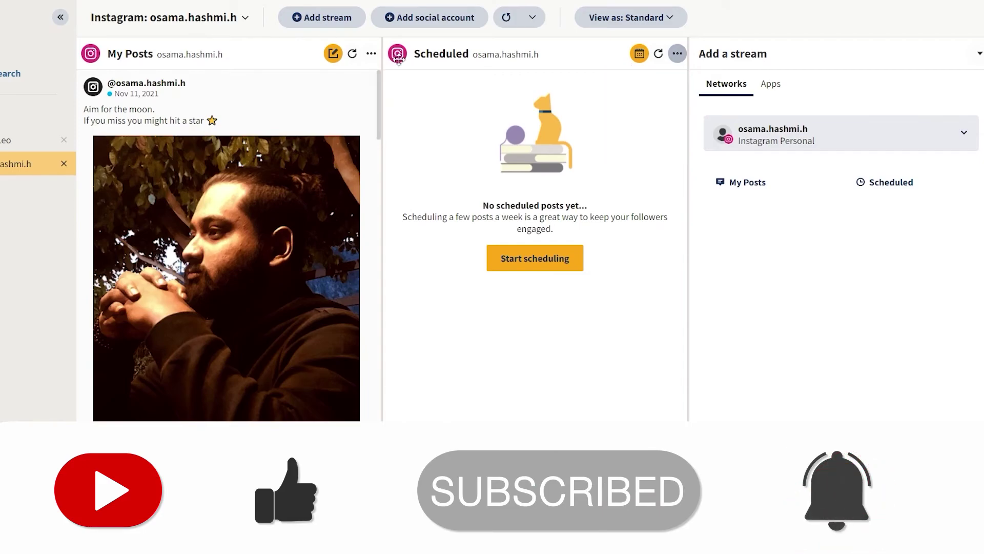
{"action": "left_click", "coordinate": [332, 53]}
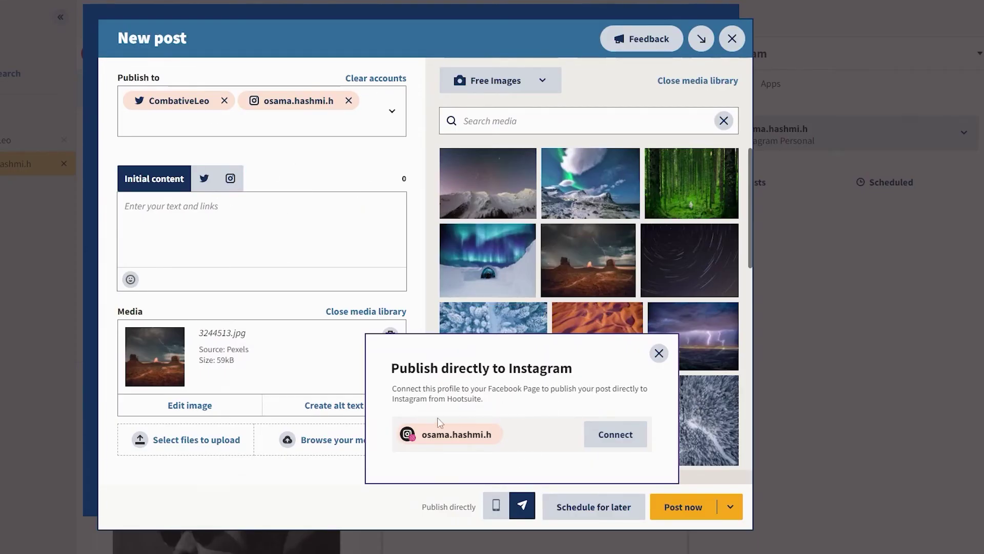
Drop Instagram from the destinations and publish the desert lightning photo to Twitter only.
{"action": "left_click", "coordinate": [659, 353]}
{"action": "scroll", "coordinate": [662, 262], "scroll_direction": "down", "scroll_amount": 3}
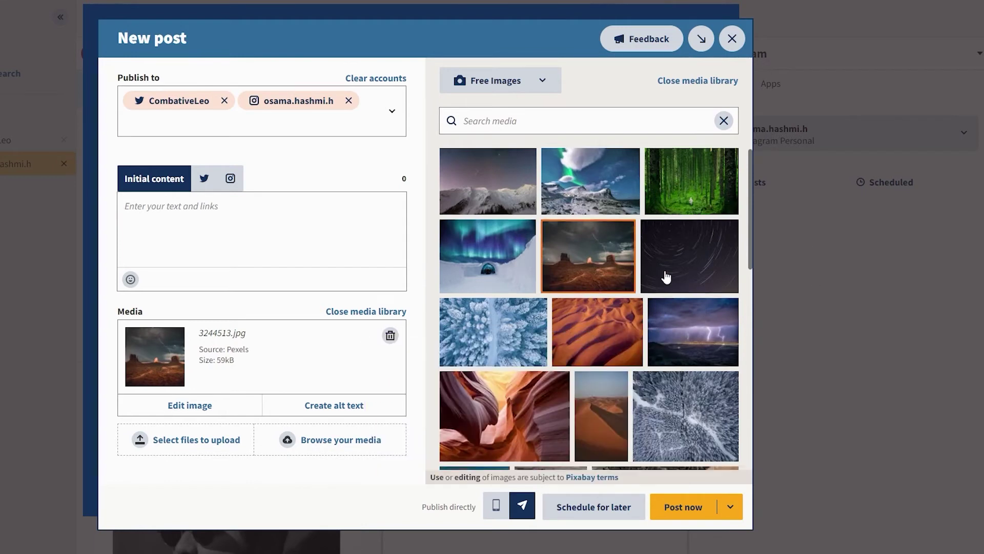
{"action": "scroll", "coordinate": [604, 317], "scroll_direction": "up", "scroll_amount": 5}
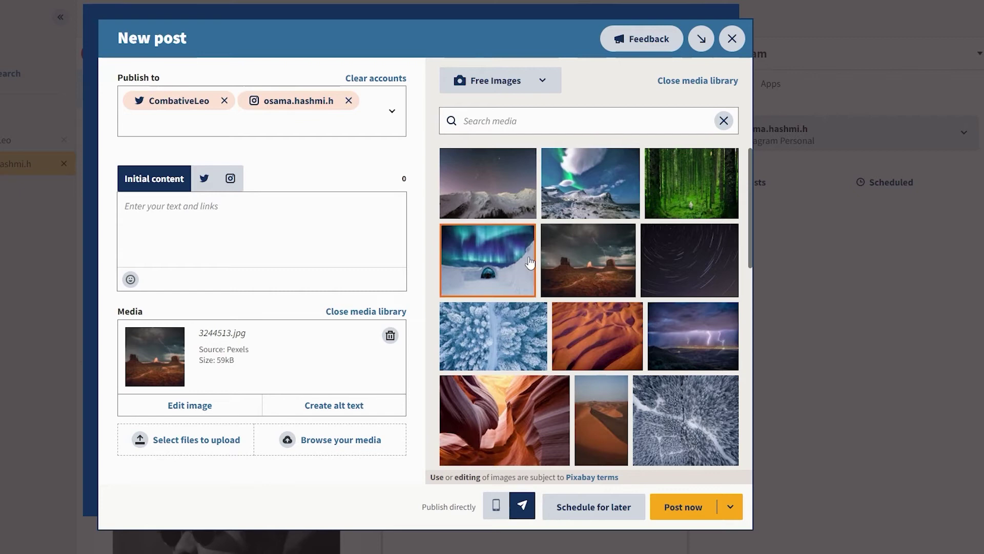
{"action": "left_click", "coordinate": [350, 101]}
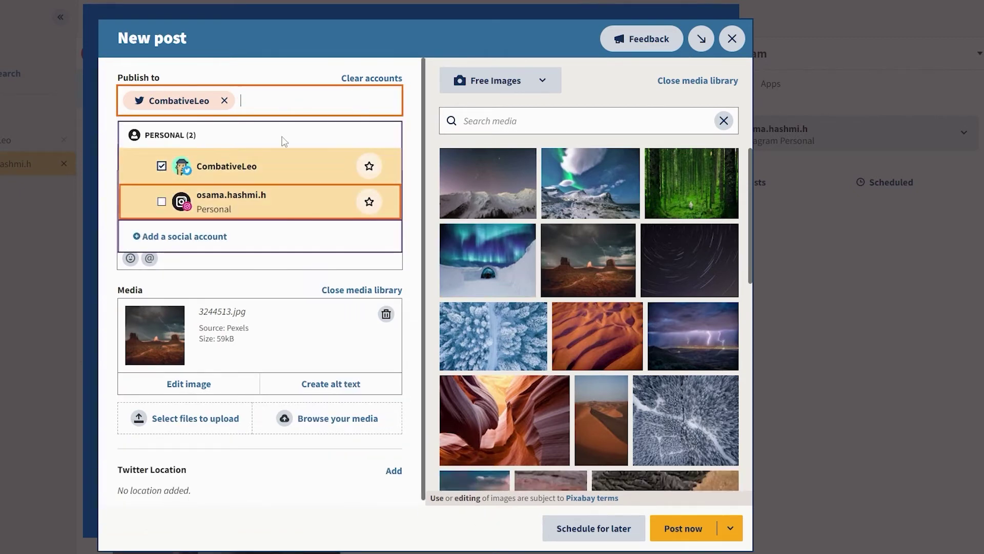
{"action": "left_click", "coordinate": [322, 264]}
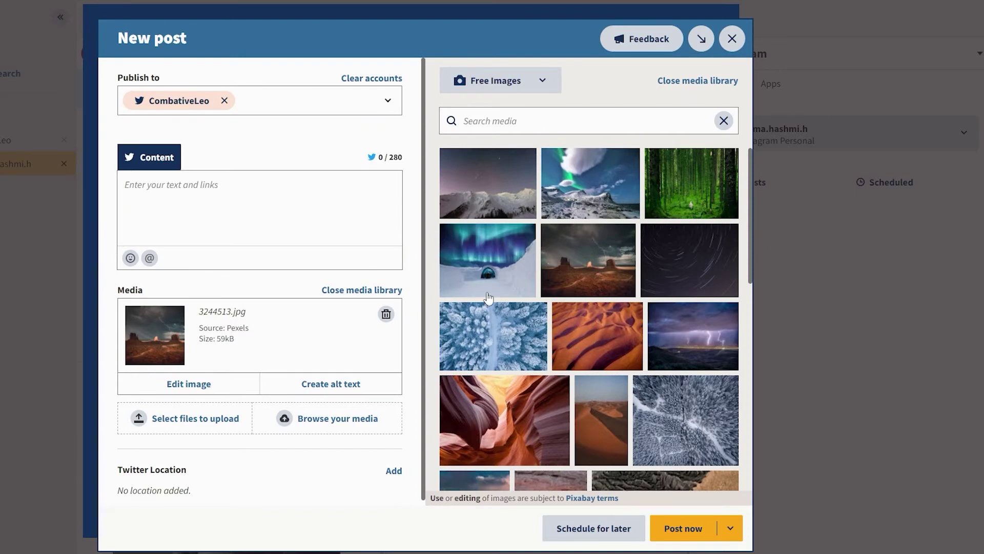
{"action": "scroll", "coordinate": [488, 296], "scroll_direction": "down", "scroll_amount": 2}
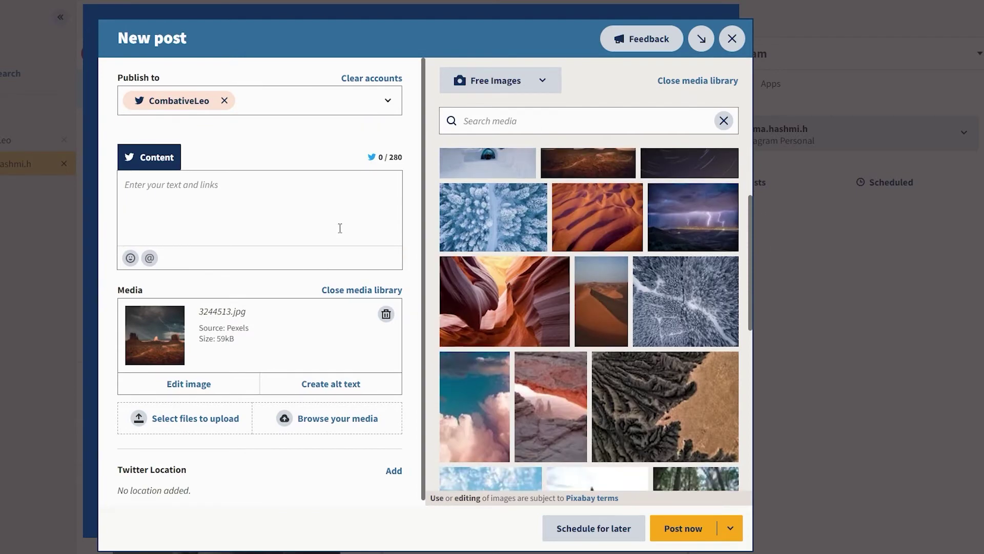
{"action": "left_click", "coordinate": [732, 39]}
{"action": "left_click", "coordinate": [565, 230]}
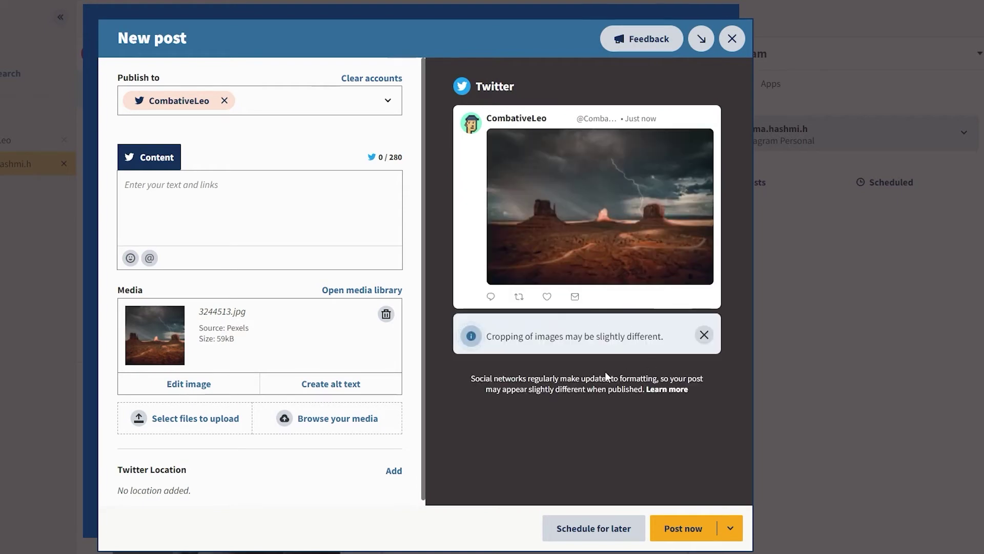
{"action": "left_click", "coordinate": [681, 529]}
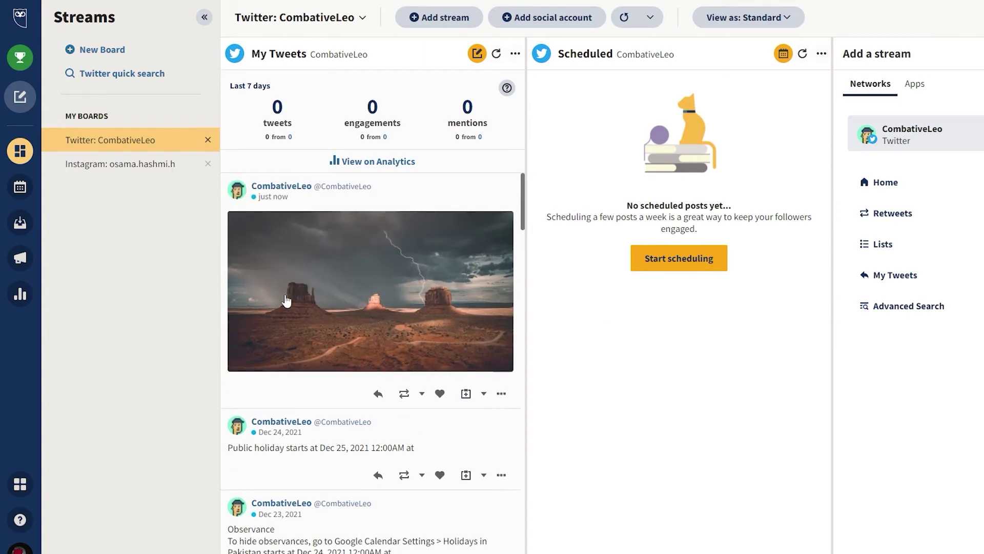
Switch to the Instagram board, then back to the Twitter board's My Tweets.
{"action": "left_click", "coordinate": [117, 163]}
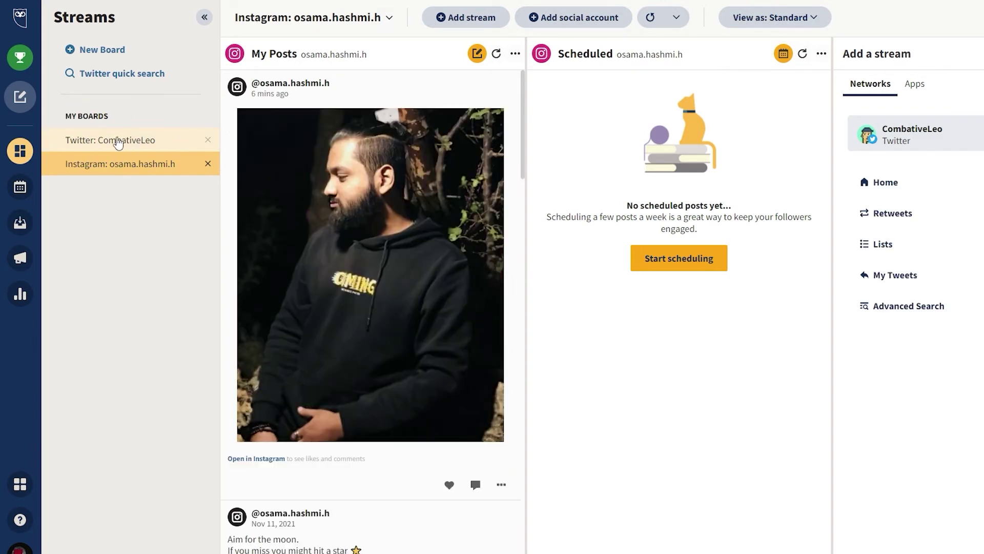
{"action": "left_click", "coordinate": [118, 143]}
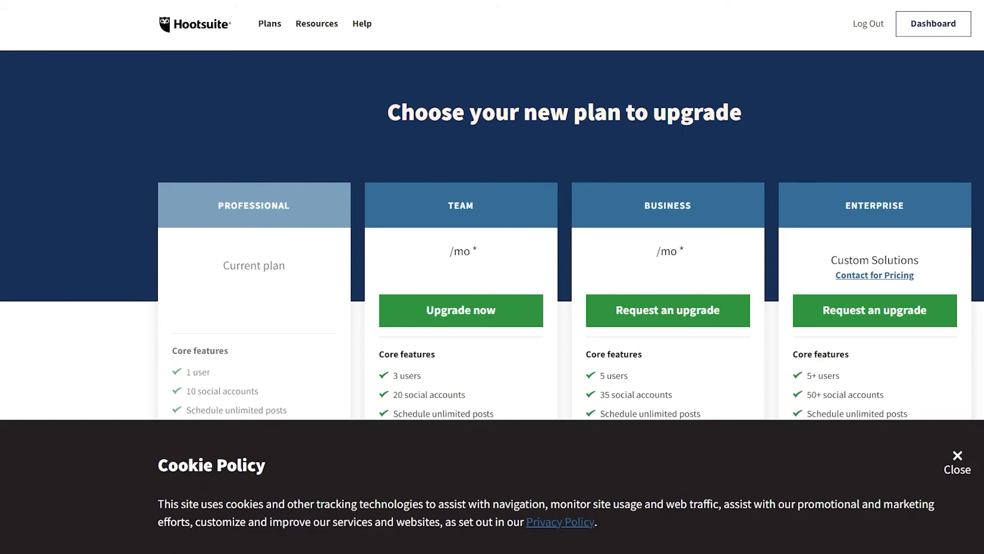
Dismiss the Cookie Policy banner on Hootsuite's upgrade plans page.
{"action": "left_click", "coordinate": [957, 459]}
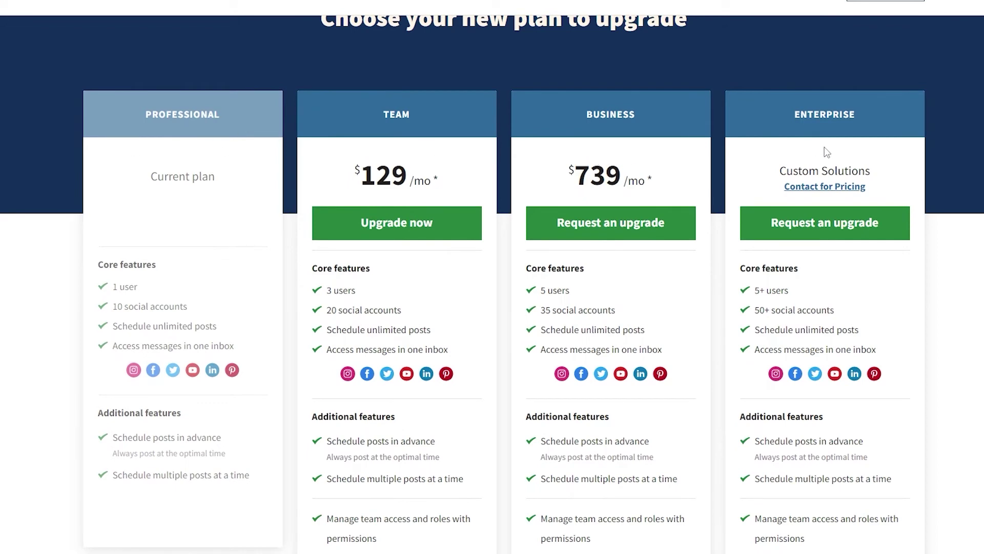
{"action": "scroll", "coordinate": [143, 279], "scroll_direction": "down", "scroll_amount": 2}
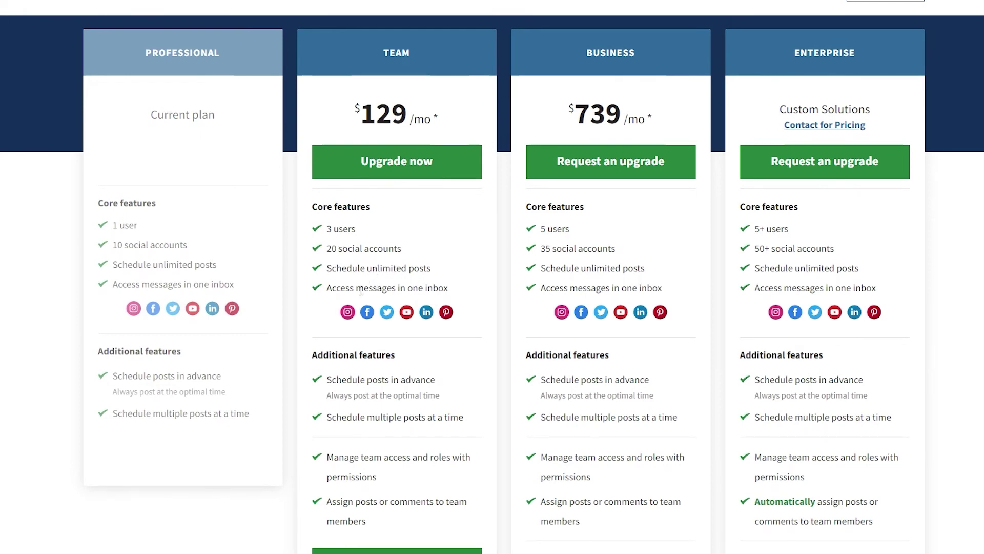
{"action": "scroll", "coordinate": [360, 290], "scroll_direction": "down", "scroll_amount": 3}
{"action": "scroll", "coordinate": [392, 344], "scroll_direction": "down", "scroll_amount": 2}
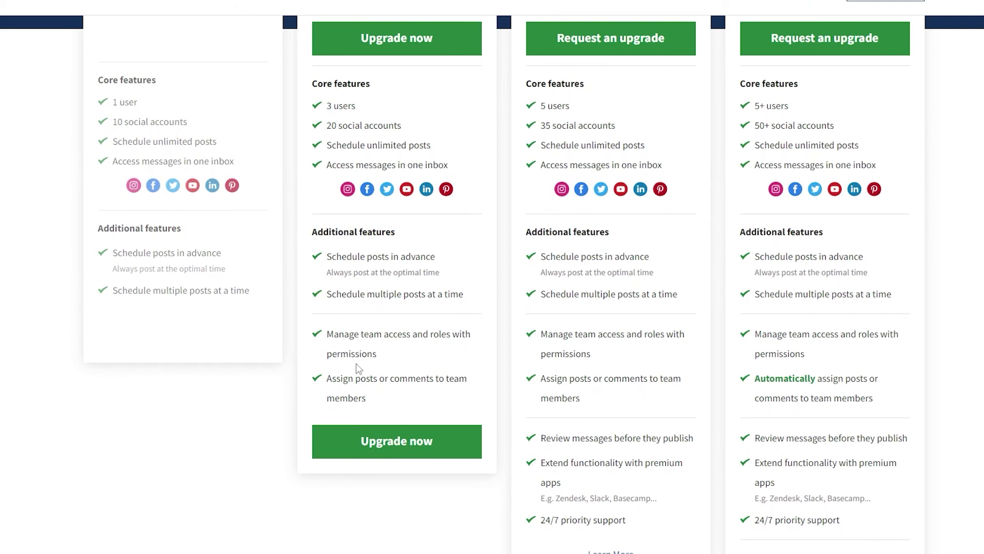
{"action": "scroll", "coordinate": [388, 396], "scroll_direction": "up", "scroll_amount": 2}
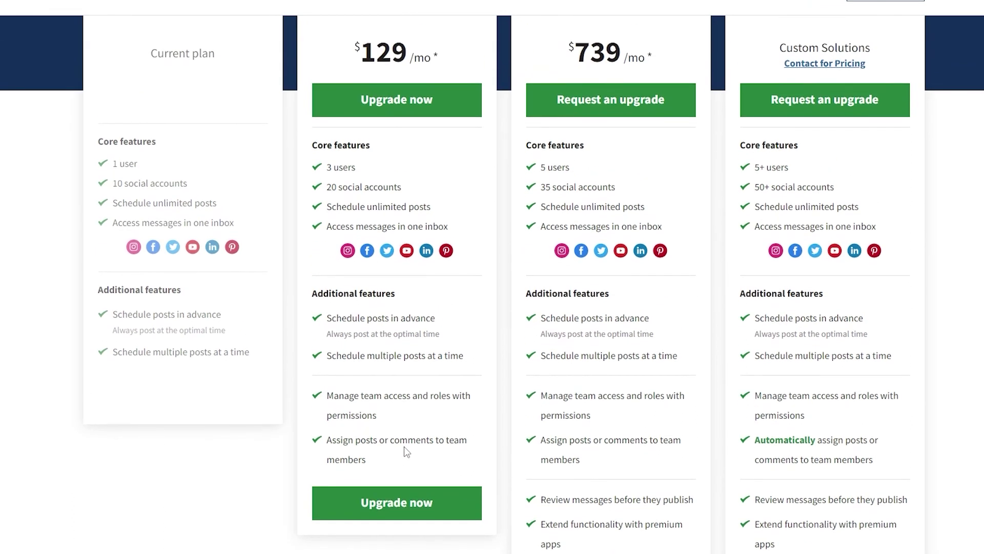
{"action": "scroll", "coordinate": [408, 454], "scroll_direction": "up", "scroll_amount": 2}
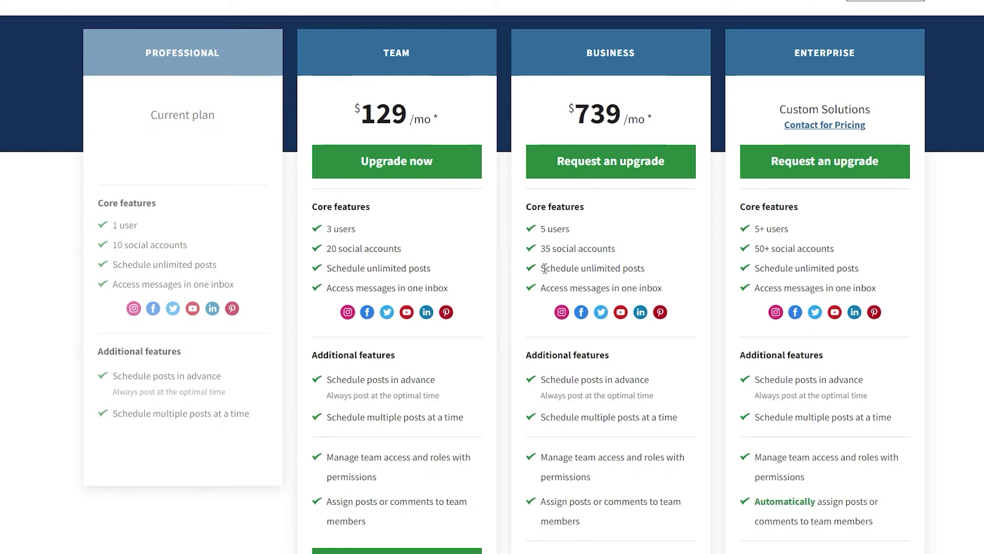
{"action": "scroll", "coordinate": [623, 277], "scroll_direction": "down", "scroll_amount": 2}
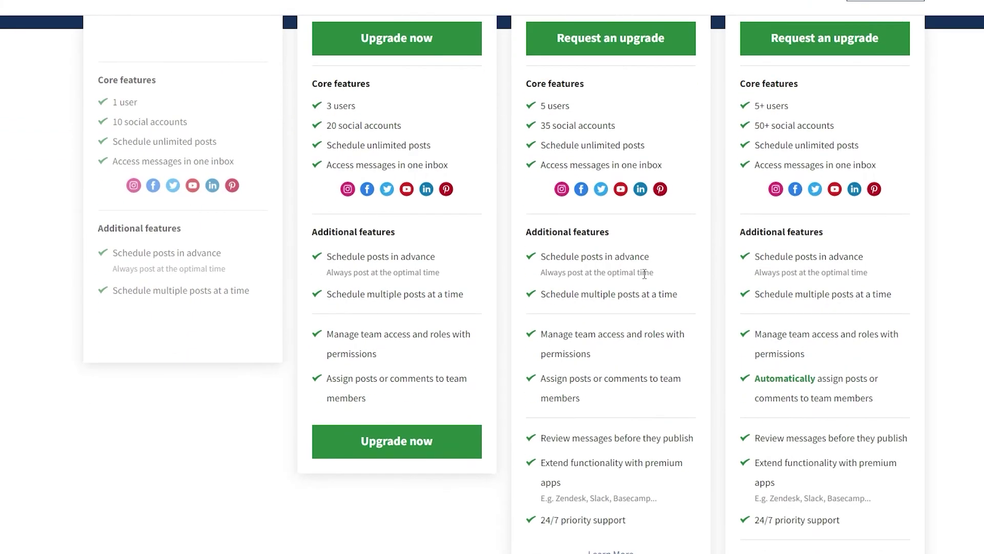
{"action": "scroll", "coordinate": [597, 271], "scroll_direction": "down", "scroll_amount": 2}
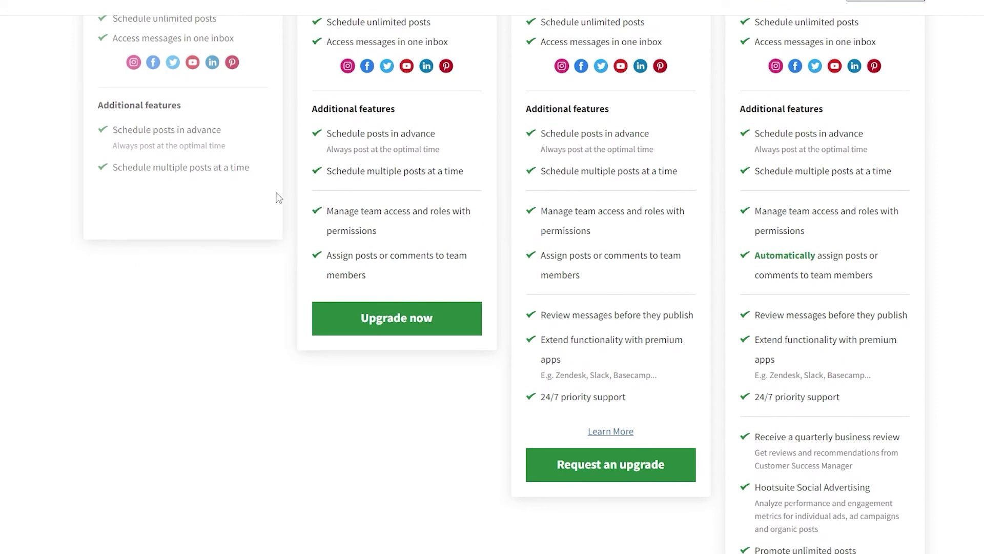
{"action": "scroll", "coordinate": [377, 170], "scroll_direction": "up", "scroll_amount": 4}
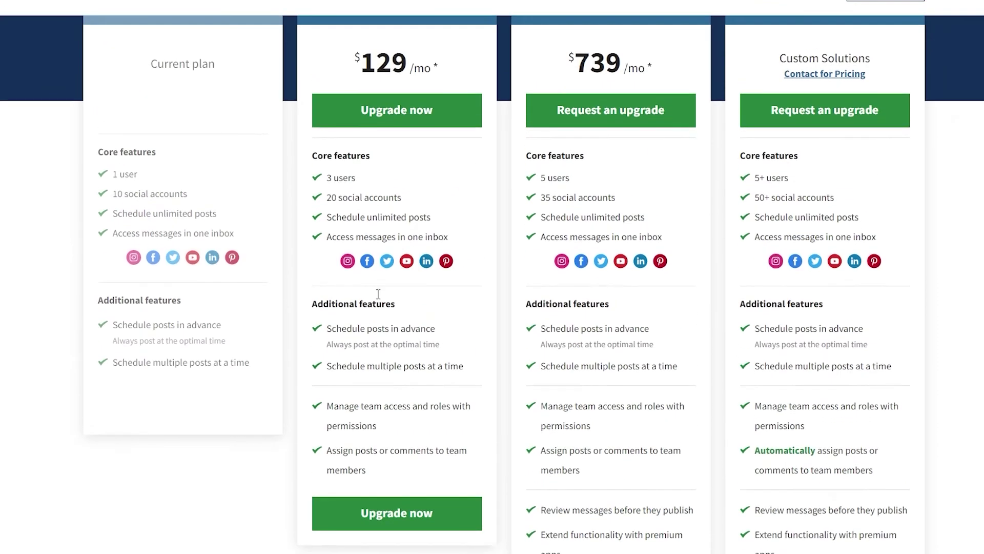
{"action": "scroll", "coordinate": [420, 336], "scroll_direction": "down", "scroll_amount": 2}
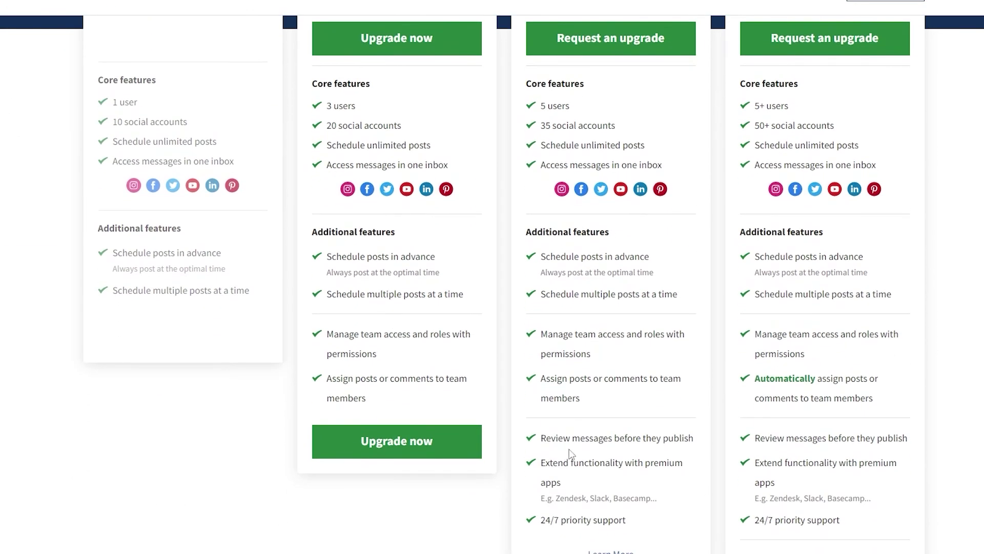
{"action": "scroll", "coordinate": [571, 454], "scroll_direction": "down", "scroll_amount": 1}
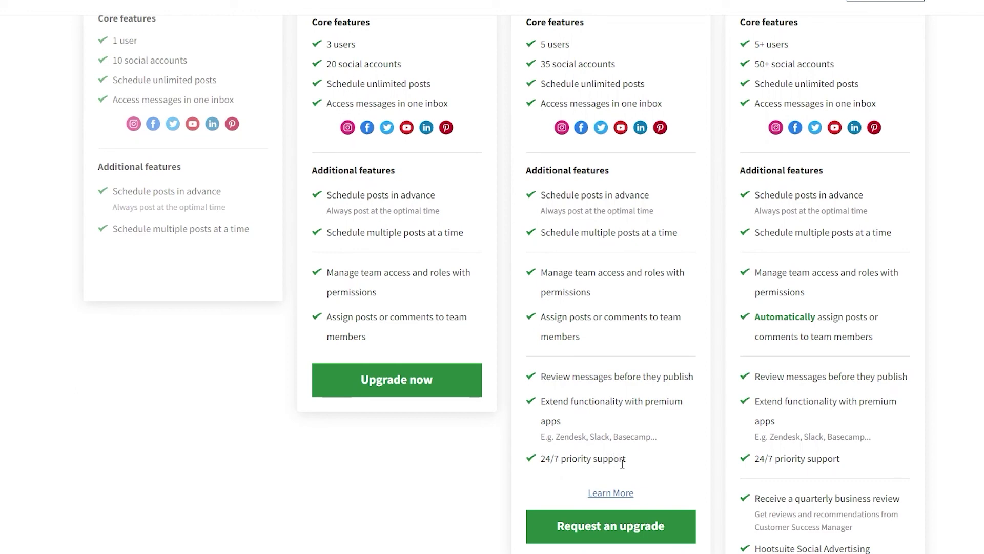
{"action": "scroll", "coordinate": [652, 468], "scroll_direction": "up", "scroll_amount": 2}
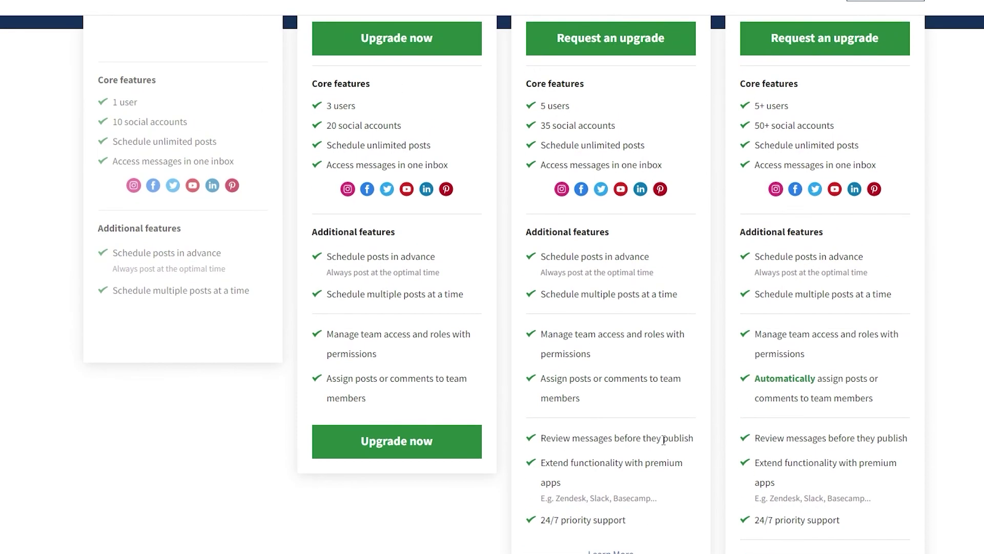
{"action": "scroll", "coordinate": [652, 430], "scroll_direction": "up", "scroll_amount": 2}
{"action": "scroll", "coordinate": [692, 346], "scroll_direction": "up", "scroll_amount": 3}
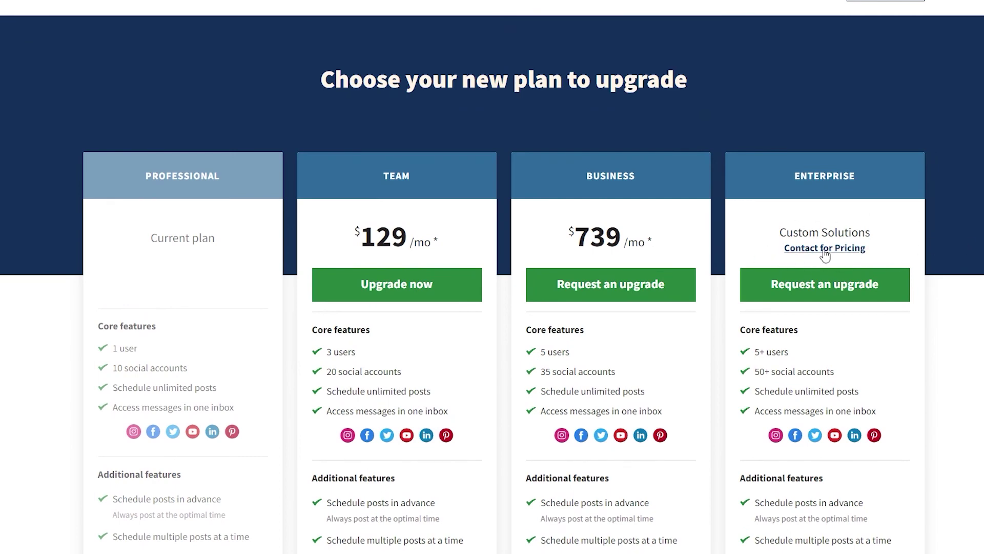
{"action": "scroll", "coordinate": [815, 254], "scroll_direction": "down", "scroll_amount": 3}
{"action": "scroll", "coordinate": [769, 246], "scroll_direction": "down", "scroll_amount": 2}
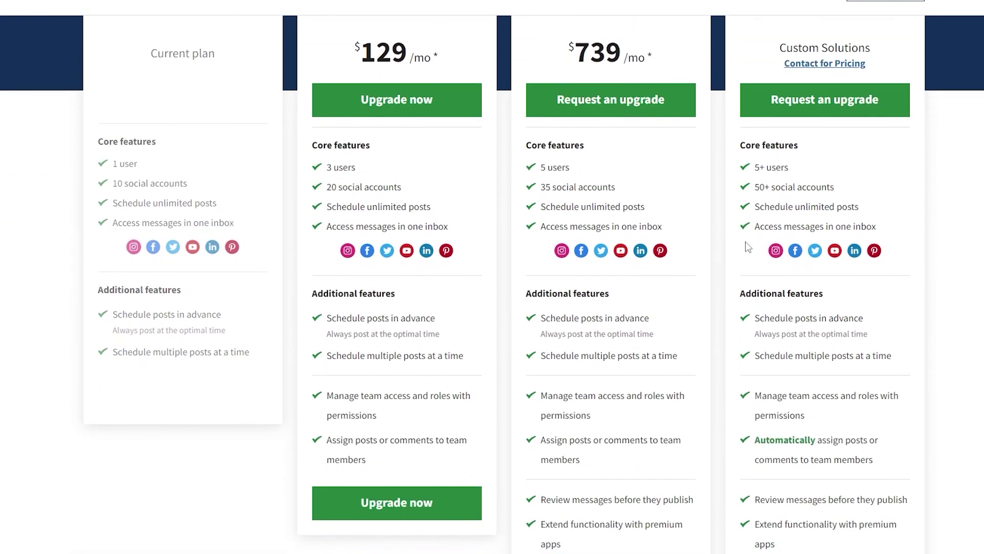
{"action": "scroll", "coordinate": [748, 247], "scroll_direction": "down", "scroll_amount": 3}
{"action": "scroll", "coordinate": [769, 308], "scroll_direction": "down", "scroll_amount": 2}
{"action": "scroll", "coordinate": [789, 383], "scroll_direction": "down", "scroll_amount": 2}
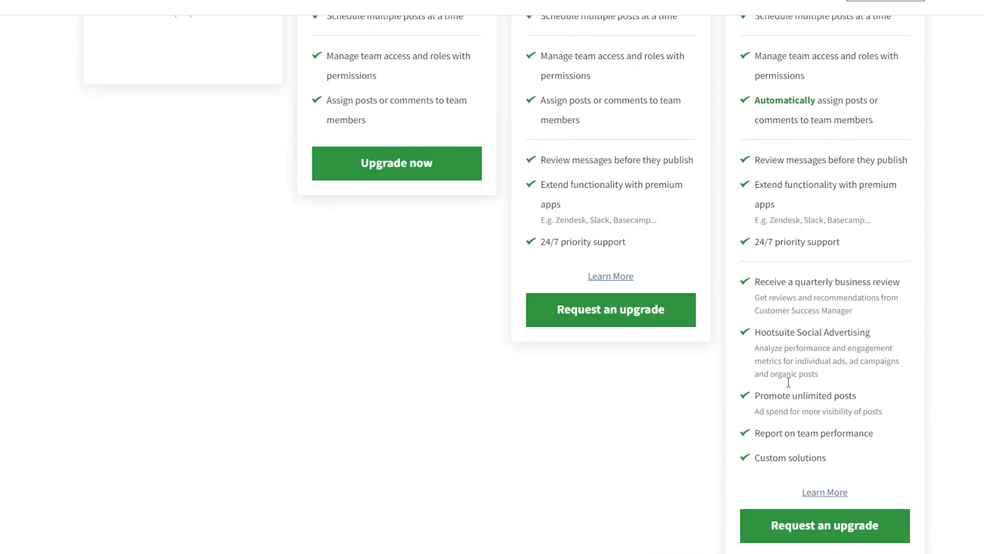
{"action": "scroll", "coordinate": [788, 382], "scroll_direction": "down", "scroll_amount": 1}
{"action": "scroll", "coordinate": [629, 223], "scroll_direction": "up", "scroll_amount": 2}
{"action": "scroll", "coordinate": [629, 224], "scroll_direction": "up", "scroll_amount": 2}
{"action": "scroll", "coordinate": [727, 305], "scroll_direction": "down", "scroll_amount": 4}
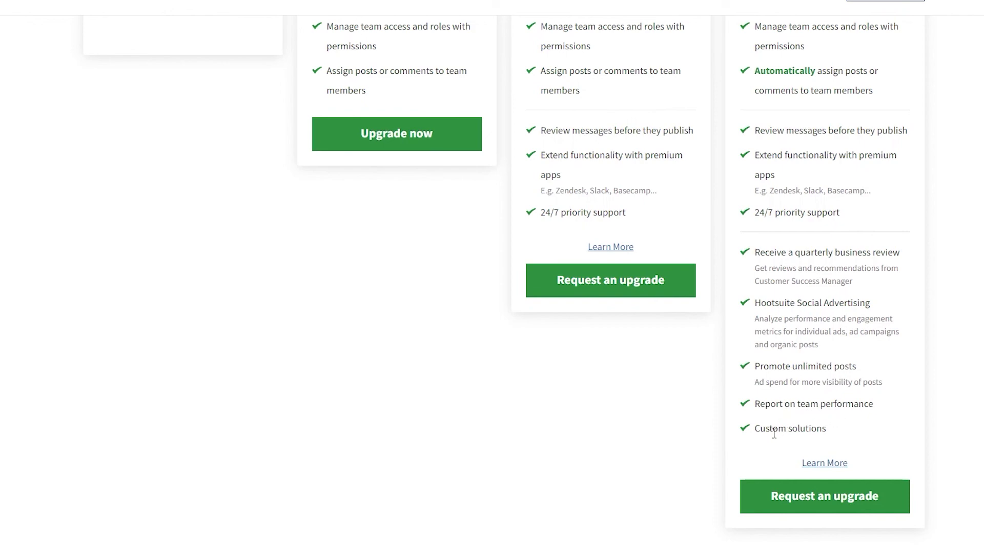
{"action": "scroll", "coordinate": [801, 446], "scroll_direction": "up", "scroll_amount": 5}
{"action": "scroll", "coordinate": [692, 346], "scroll_direction": "up", "scroll_amount": 5}
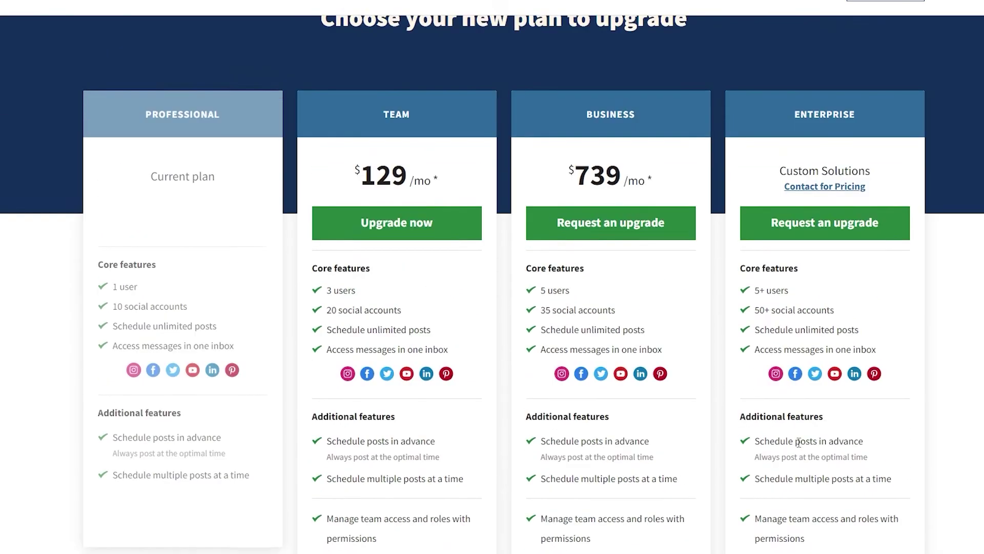
{"action": "scroll", "coordinate": [591, 283], "scroll_direction": "up", "scroll_amount": 3}
{"action": "left_click_drag", "start_coordinate": [574, 235], "coordinate": [617, 237]}
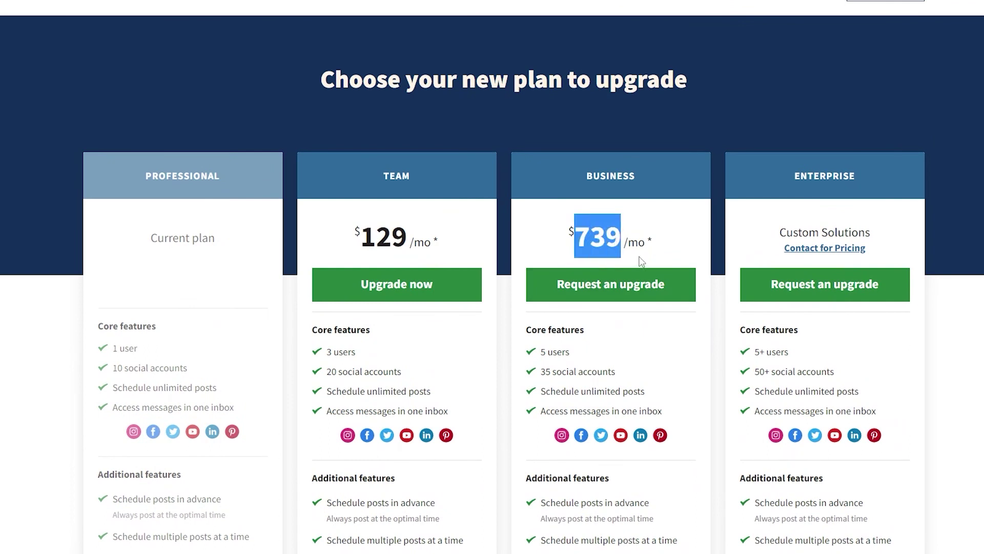
{"action": "left_click_drag", "start_coordinate": [360, 235], "coordinate": [406, 244]}
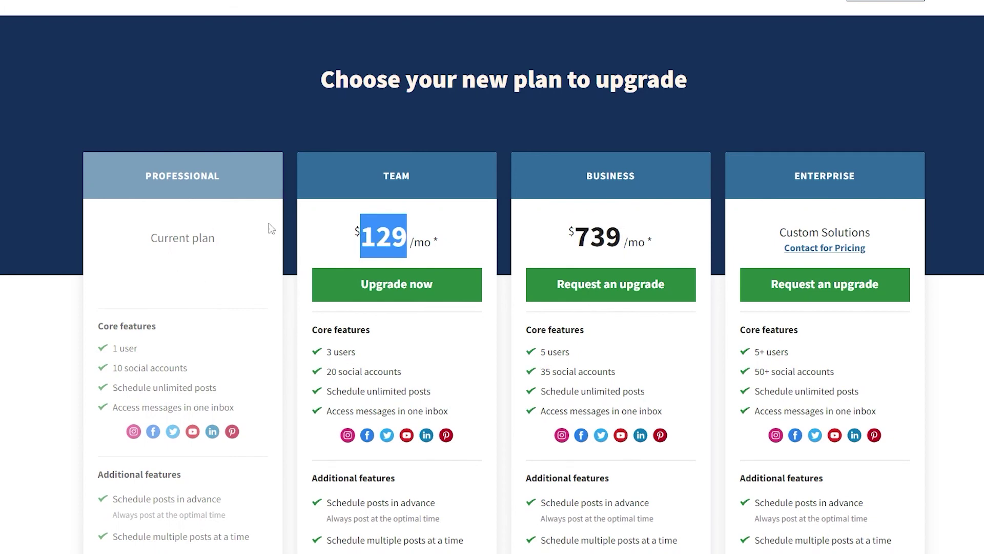
{"action": "scroll", "coordinate": [164, 217], "scroll_direction": "down", "scroll_amount": 3}
{"action": "scroll", "coordinate": [185, 192], "scroll_direction": "up", "scroll_amount": 2}
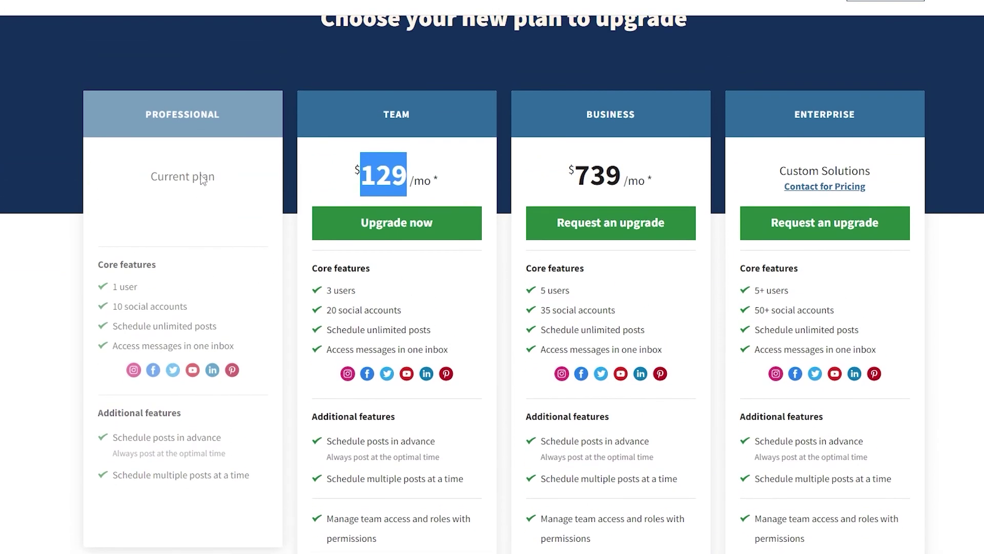
{"action": "scroll", "coordinate": [216, 236], "scroll_direction": "down", "scroll_amount": 2}
{"action": "scroll", "coordinate": [214, 192], "scroll_direction": "down", "scroll_amount": 2}
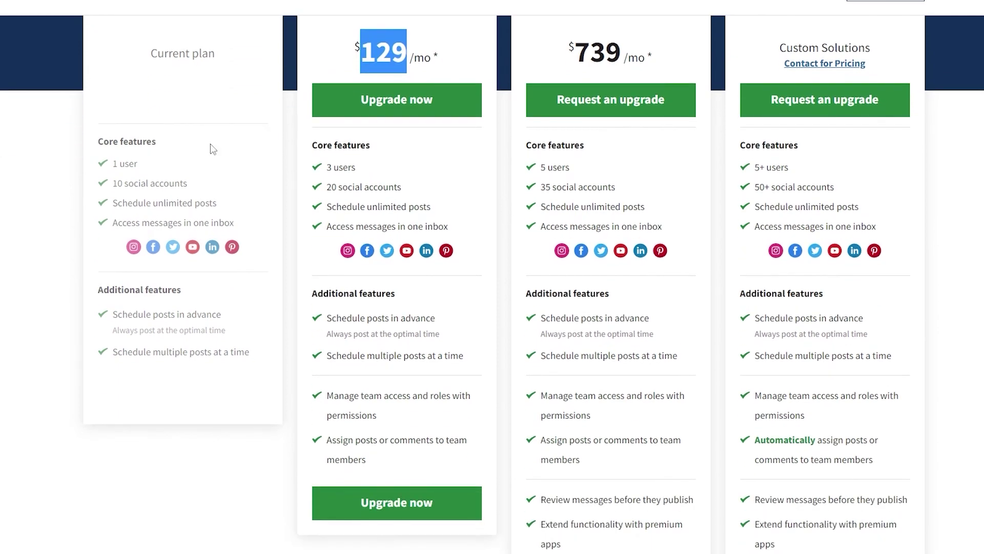
{"action": "scroll", "coordinate": [225, 152], "scroll_direction": "up", "scroll_amount": 3}
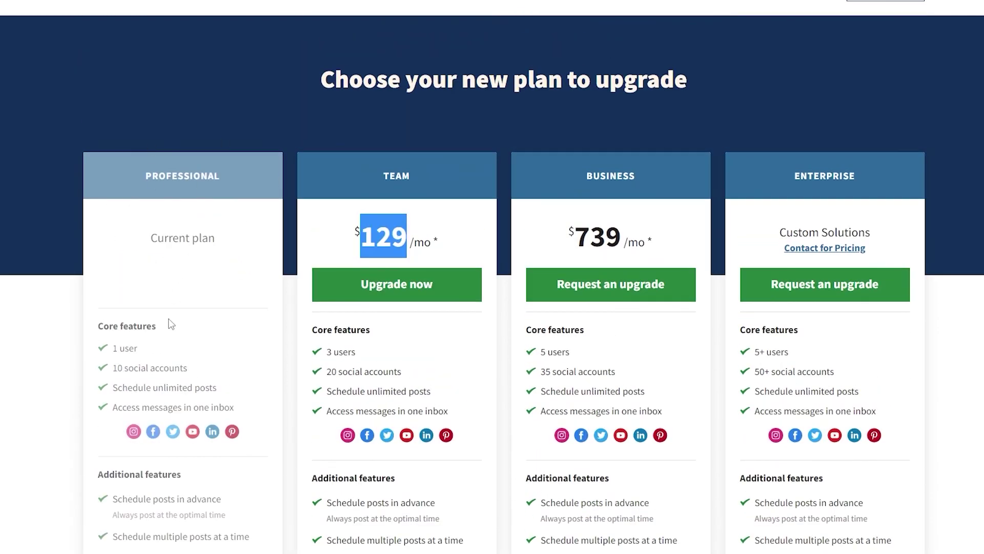
{"action": "left_click_drag", "start_coordinate": [196, 238], "coordinate": [166, 238]}
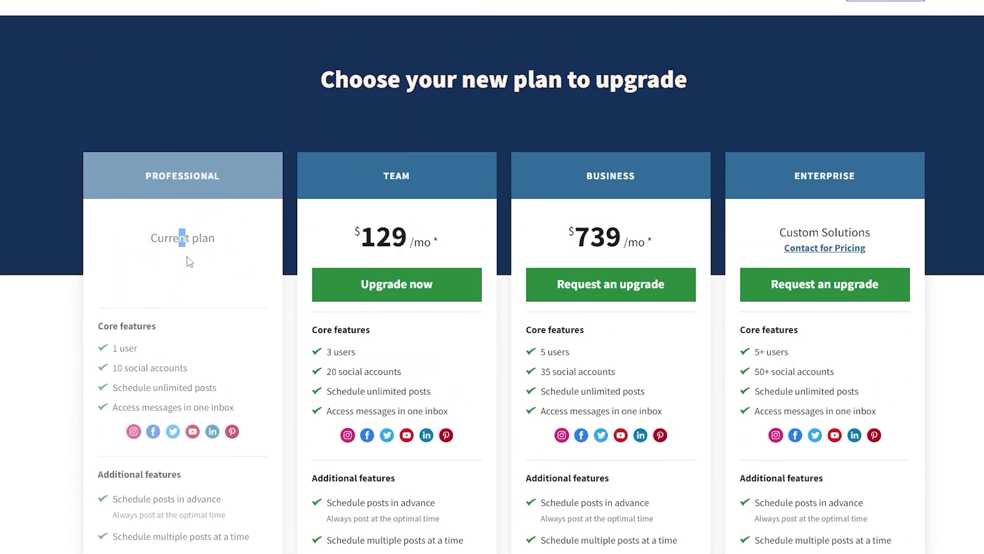
{"action": "scroll", "coordinate": [204, 262], "scroll_direction": "down", "scroll_amount": 4}
{"action": "scroll", "coordinate": [204, 260], "scroll_direction": "down", "scroll_amount": 3}
{"action": "scroll", "coordinate": [246, 277], "scroll_direction": "up", "scroll_amount": 8}
{"action": "scroll", "coordinate": [246, 277], "scroll_direction": "up", "scroll_amount": 2}
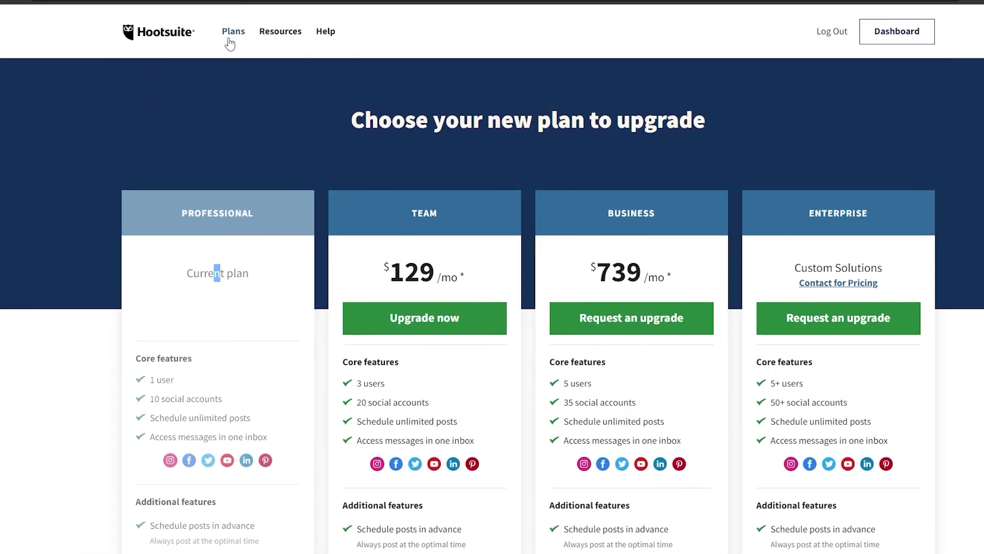
{"action": "left_click", "coordinate": [232, 35]}
{"action": "scroll", "coordinate": [329, 195], "scroll_direction": "down", "scroll_amount": 3}
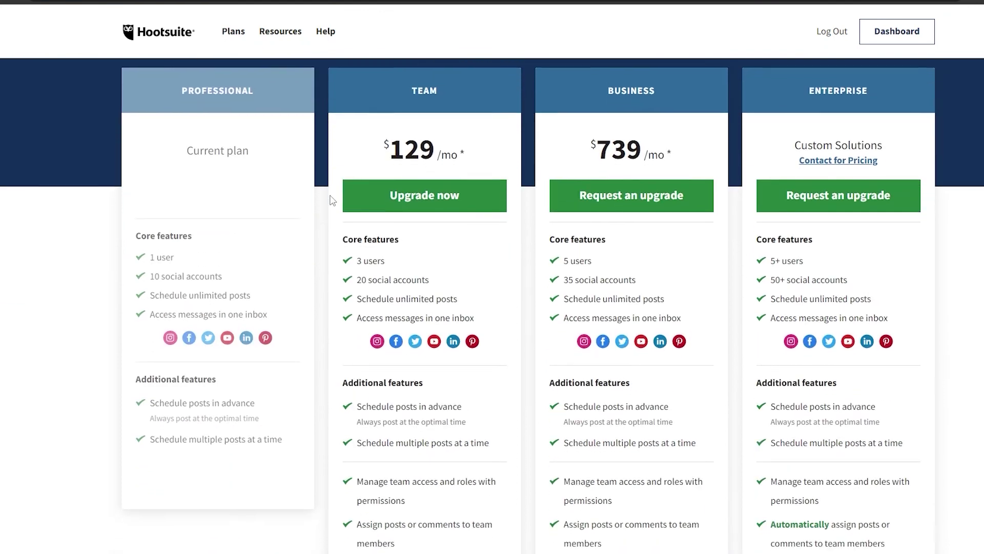
{"action": "scroll", "coordinate": [330, 195], "scroll_direction": "down", "scroll_amount": 4}
{"action": "scroll", "coordinate": [329, 195], "scroll_direction": "down", "scroll_amount": 3}
{"action": "scroll", "coordinate": [332, 201], "scroll_direction": "down", "scroll_amount": 3}
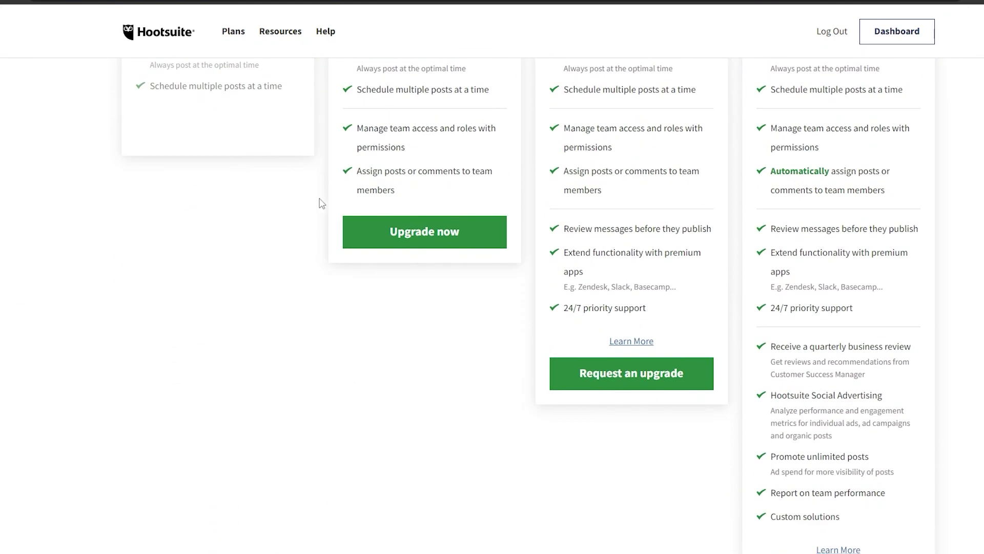
{"action": "scroll", "coordinate": [329, 205], "scroll_direction": "up", "scroll_amount": 5}
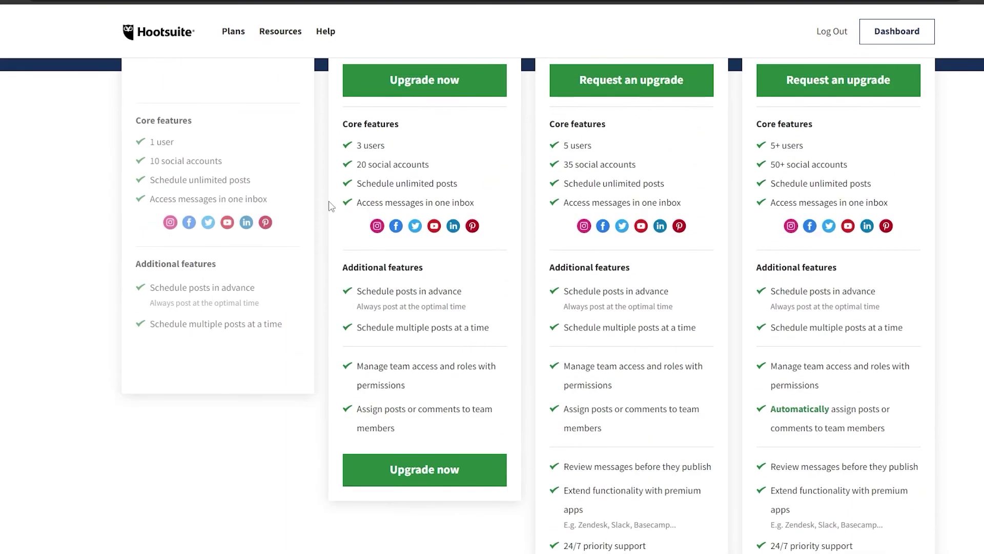
{"action": "scroll", "coordinate": [329, 205], "scroll_direction": "up", "scroll_amount": 5}
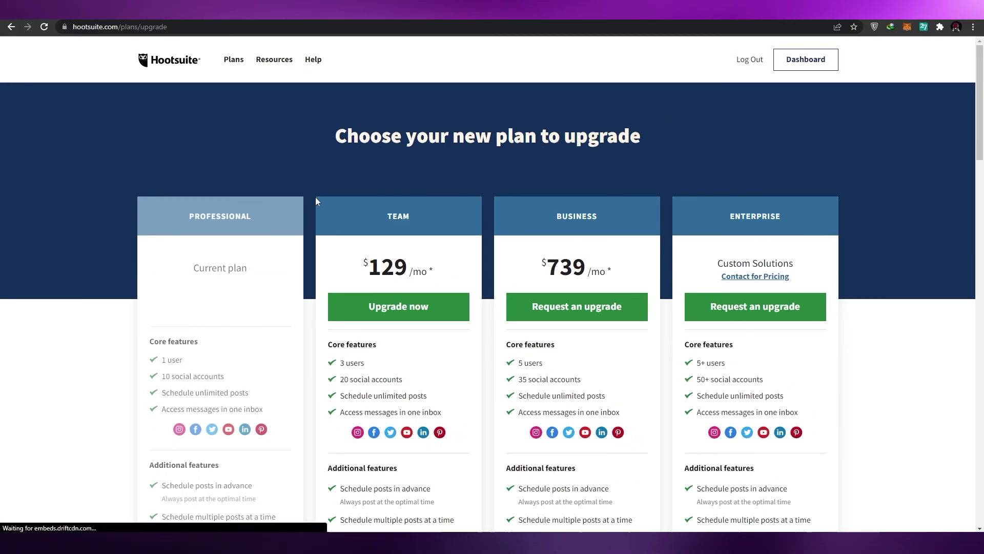